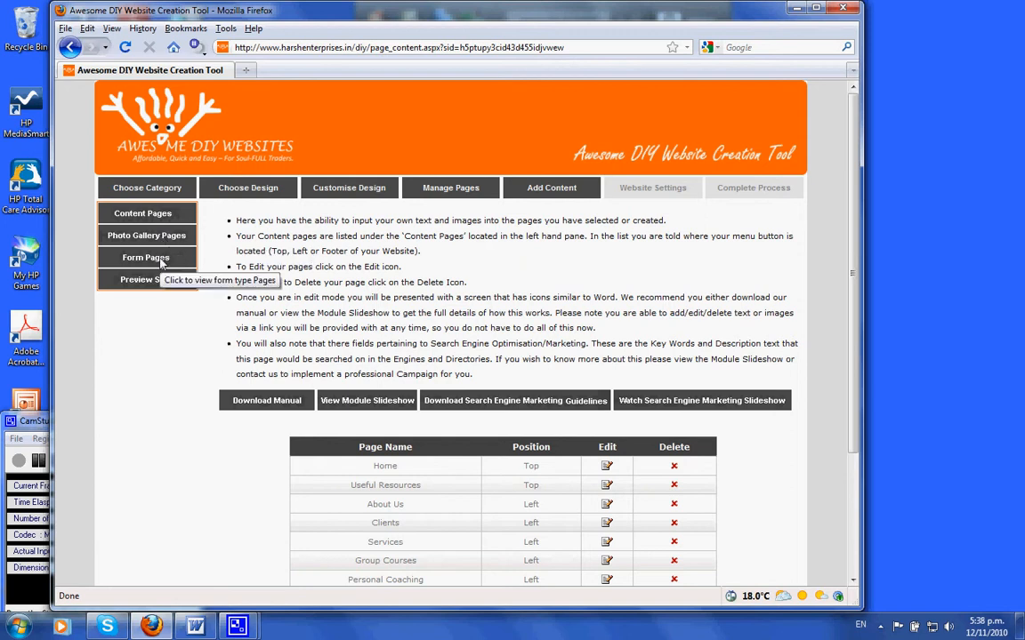
# Step: Open the Home page from the content pages list for editing
pyautogui.scroll(-3, 400, 301)
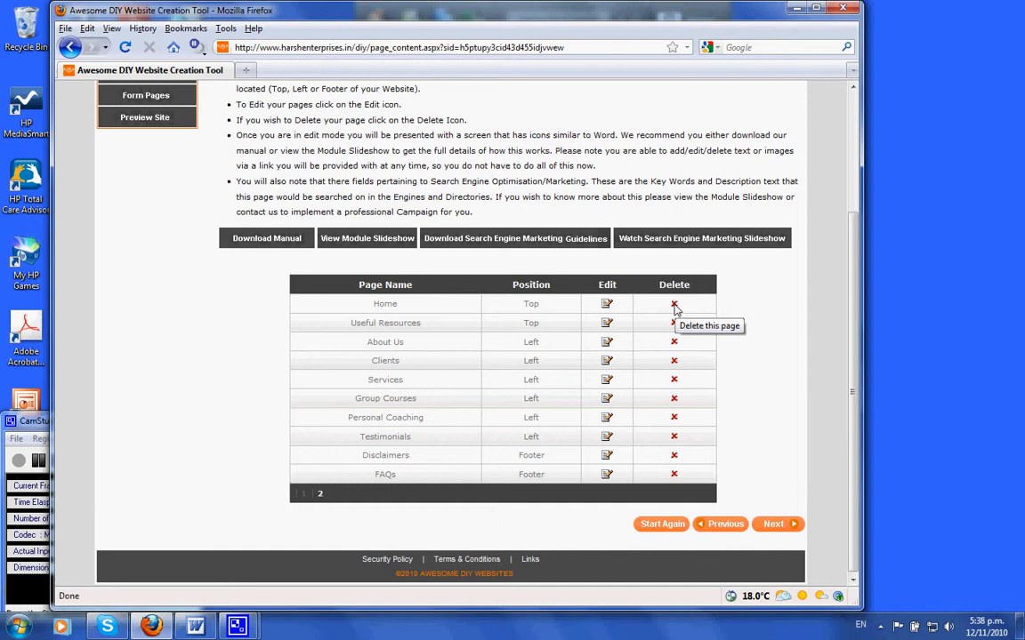
pyautogui.click(607, 304)
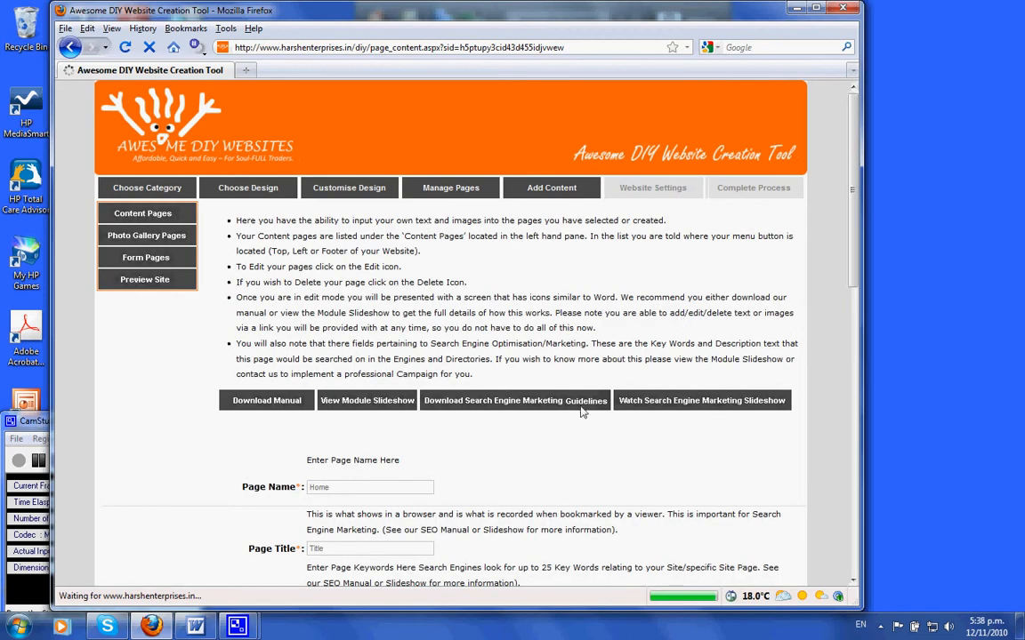
# Step: Set the Page Title to Life Coaching Welcome
pyautogui.scroll(-3, 523, 430)
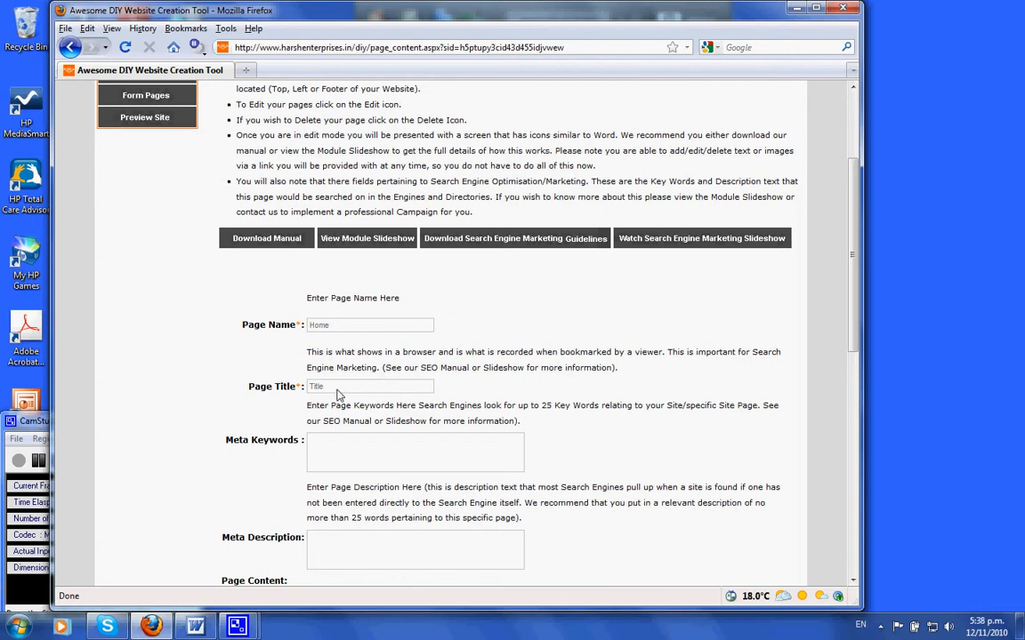
pyautogui.click(294, 391)
pyautogui.click(308, 353)
pyautogui.scroll(-1, 343, 331)
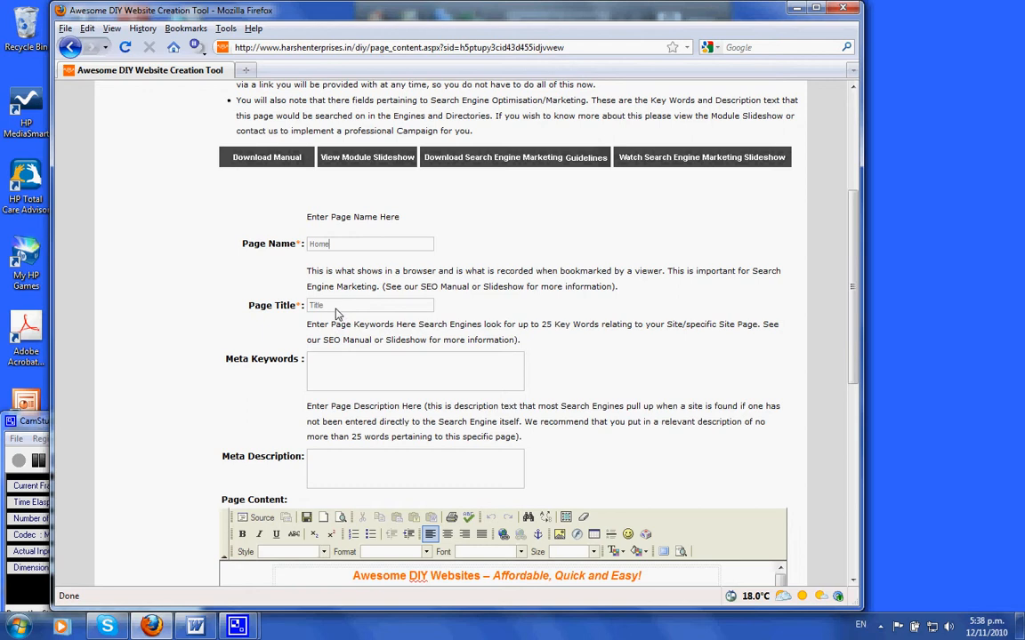
pyautogui.click(289, 309)
pyautogui.write('Life Coaching Welcome')
# Step: Clear all existing content from the page content editor
pyautogui.click(356, 371)
pyautogui.scroll(-2, 357, 372)
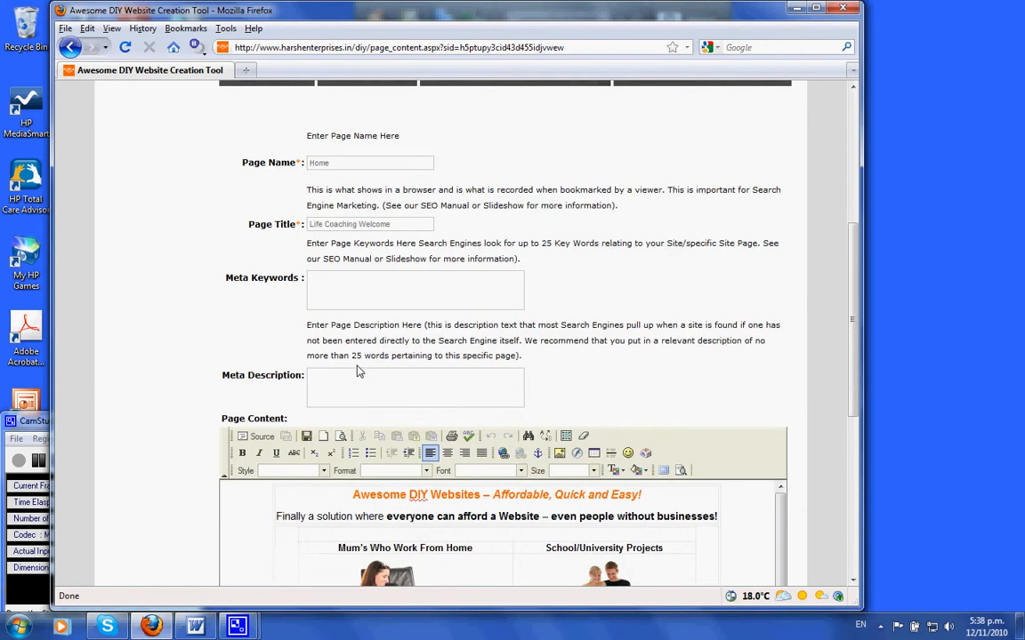
pyautogui.click(370, 382)
pyautogui.scroll(-6, 370, 382)
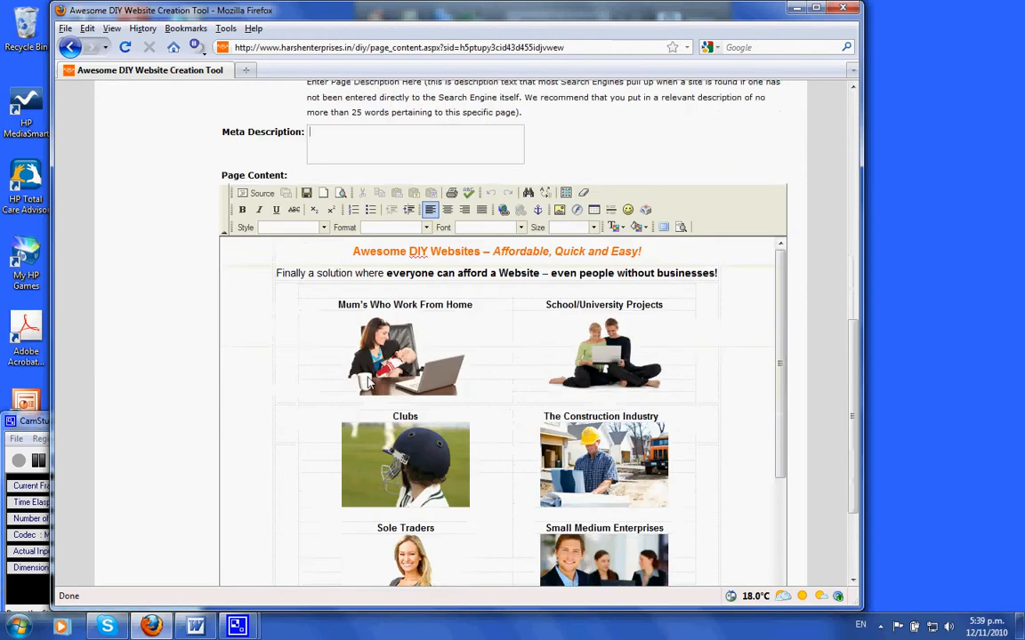
pyautogui.click(388, 274)
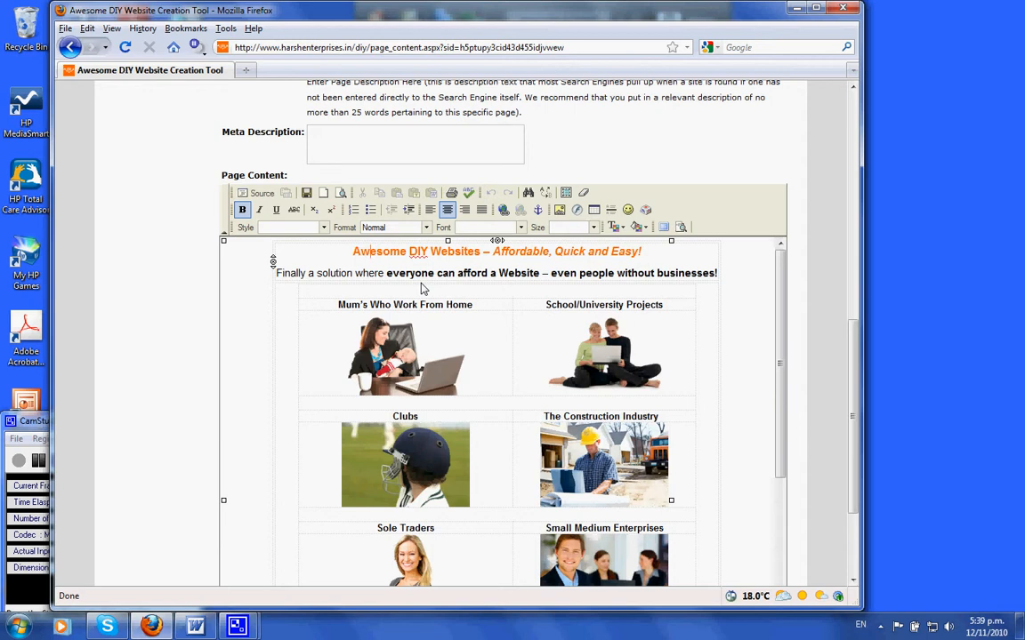
pyautogui.hotkey('ctrl', 'a')
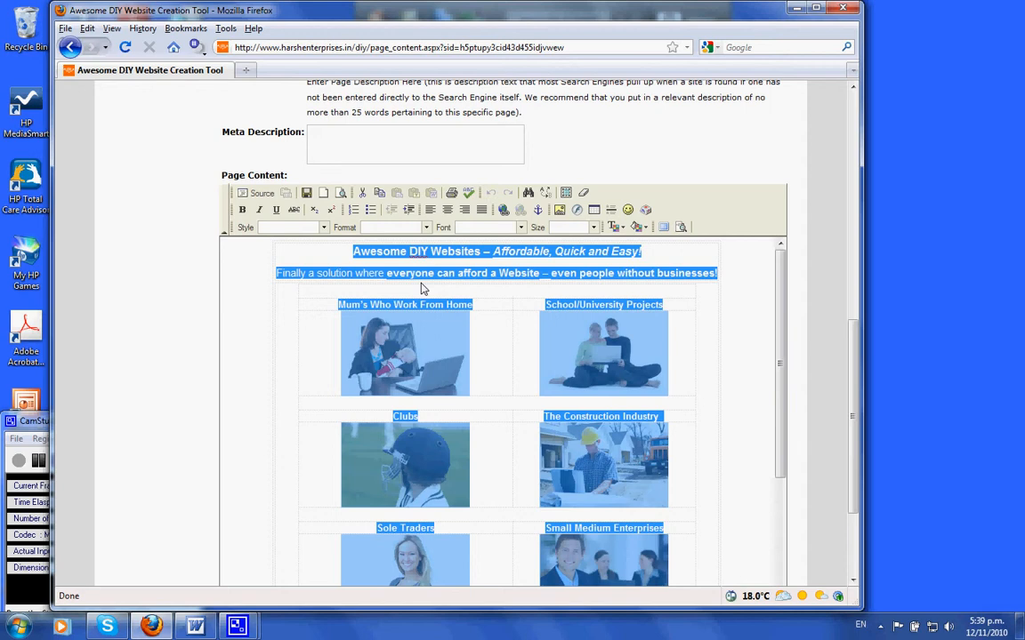
pyautogui.press('Delete')
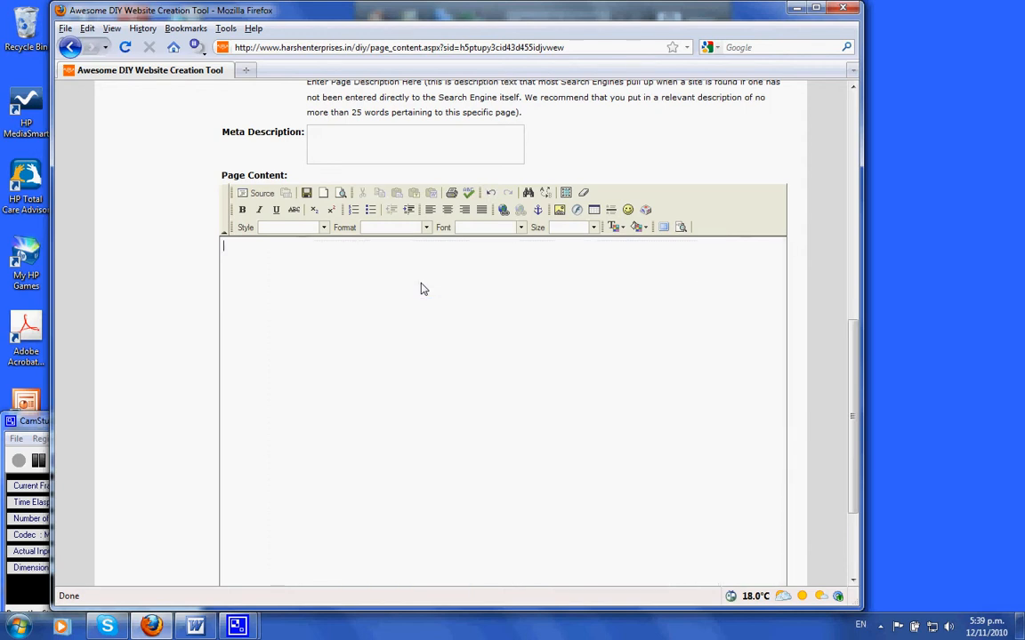
# Step: Enter the heading Welcome to Life Coaching New Zealand! in the page content
pyautogui.click(271, 266)
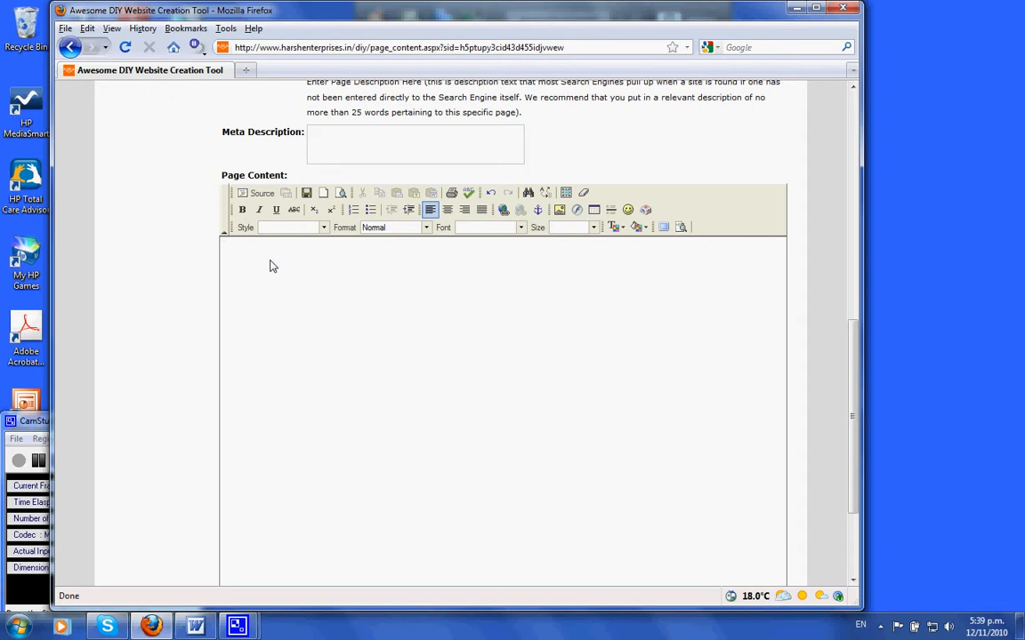
pyautogui.write('Welcome to Life Coaching New Zealand!')
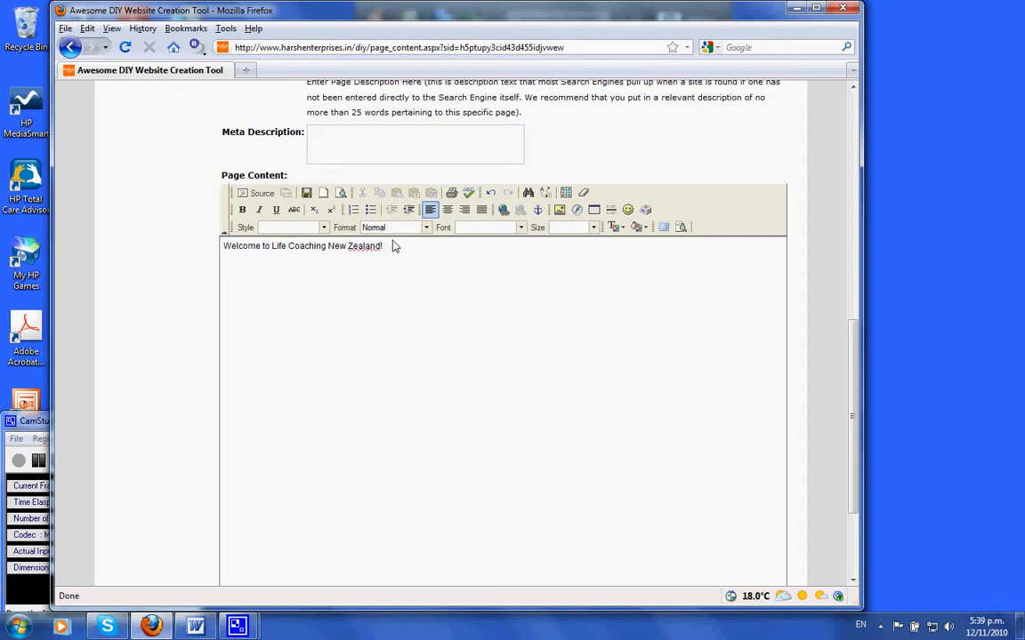
# Step: Format the heading as bold, centred, Arial, larger size, with a green text colour
pyautogui.moveTo(391, 245); pyautogui.dragTo(205, 239)
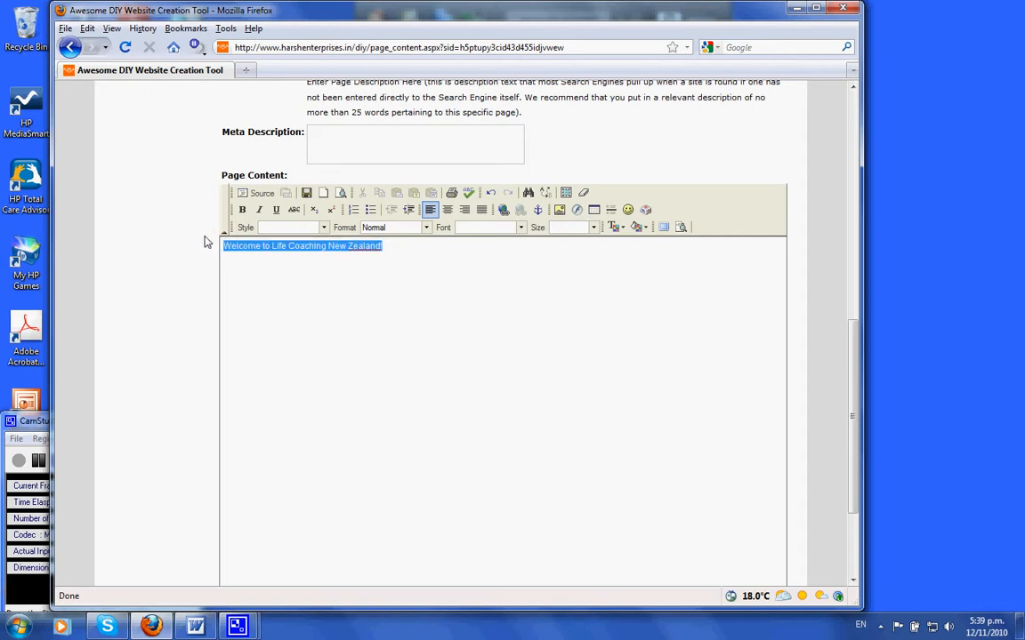
pyautogui.click(241, 209)
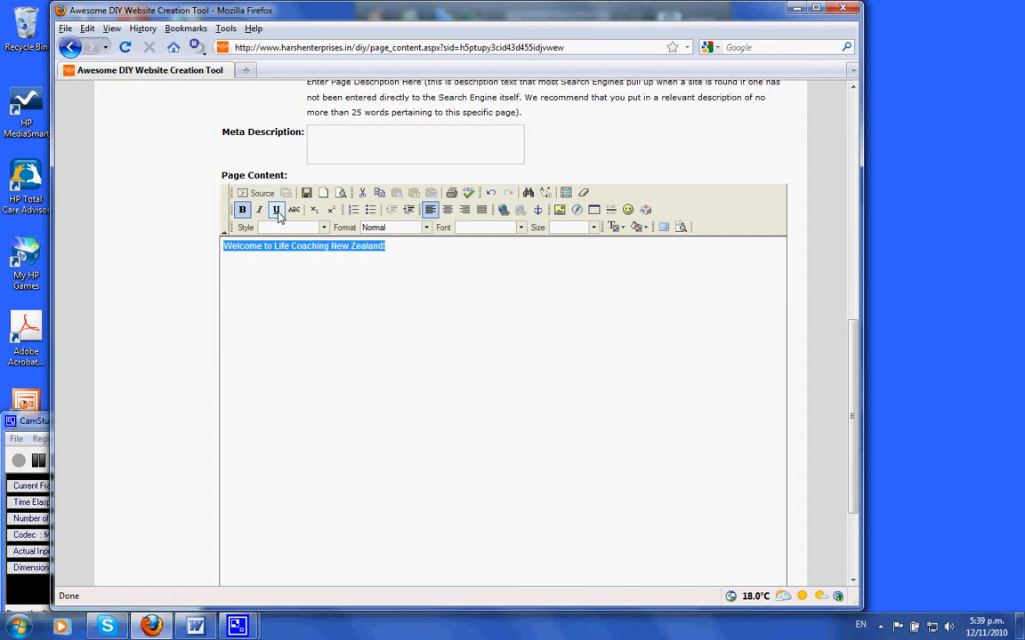
pyautogui.click(447, 209)
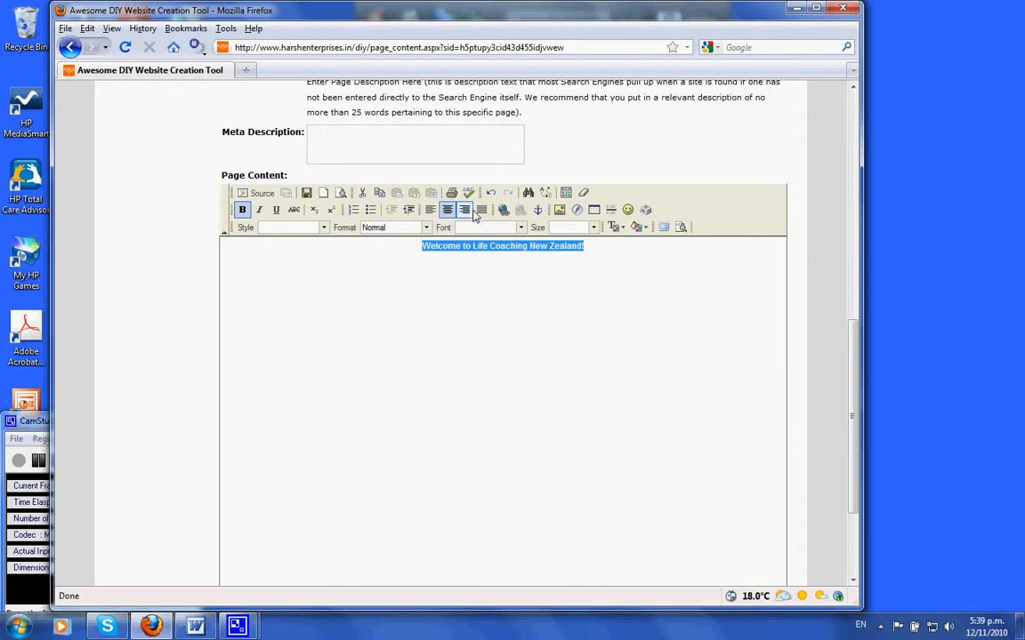
pyautogui.click(520, 228)
pyautogui.click(511, 244)
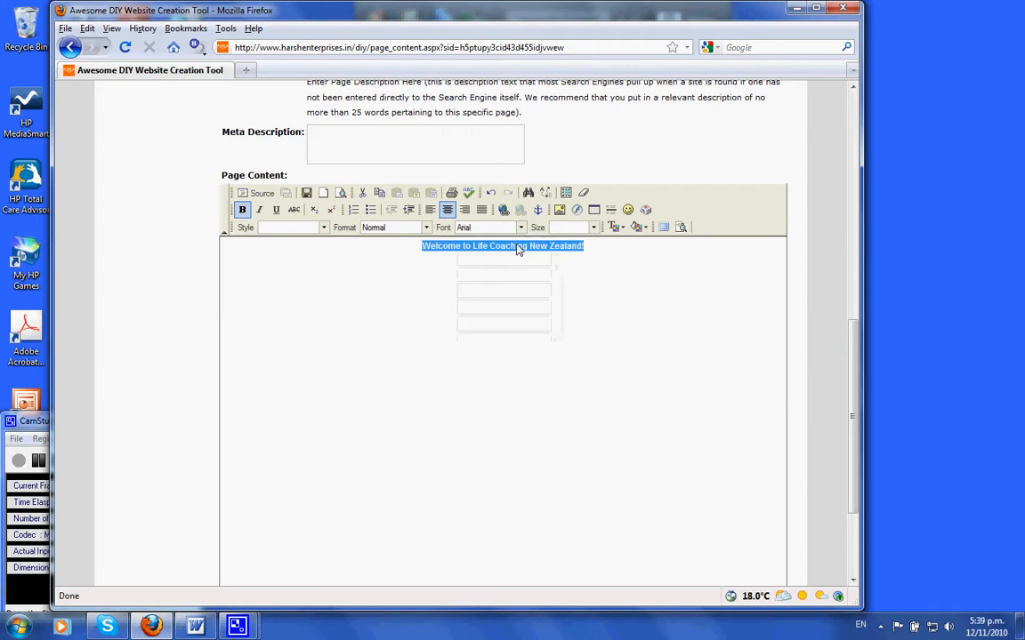
pyautogui.click(571, 227)
pyautogui.click(570, 264)
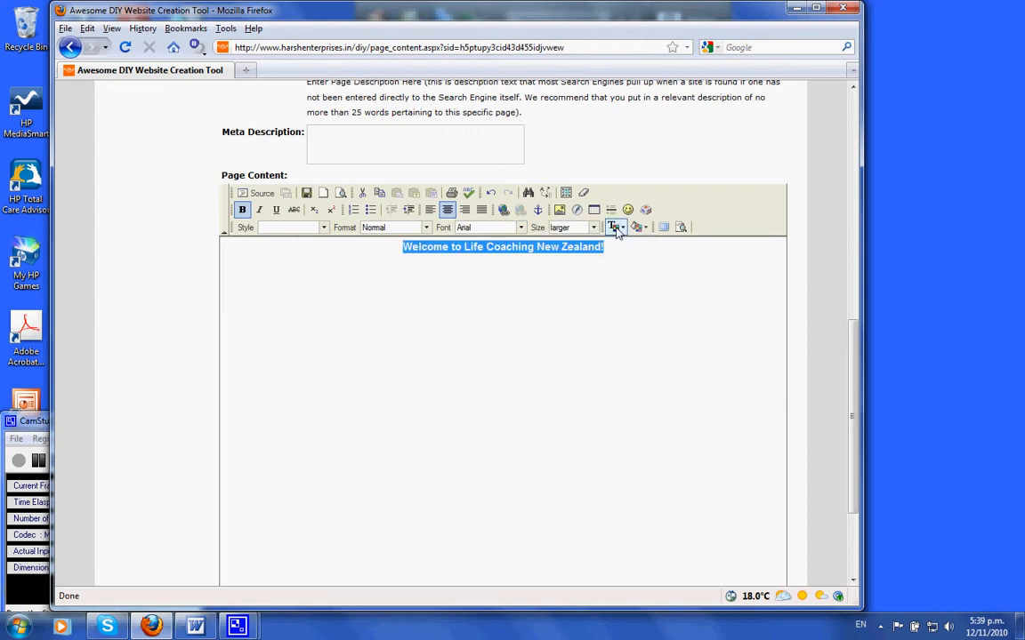
pyautogui.click(615, 227)
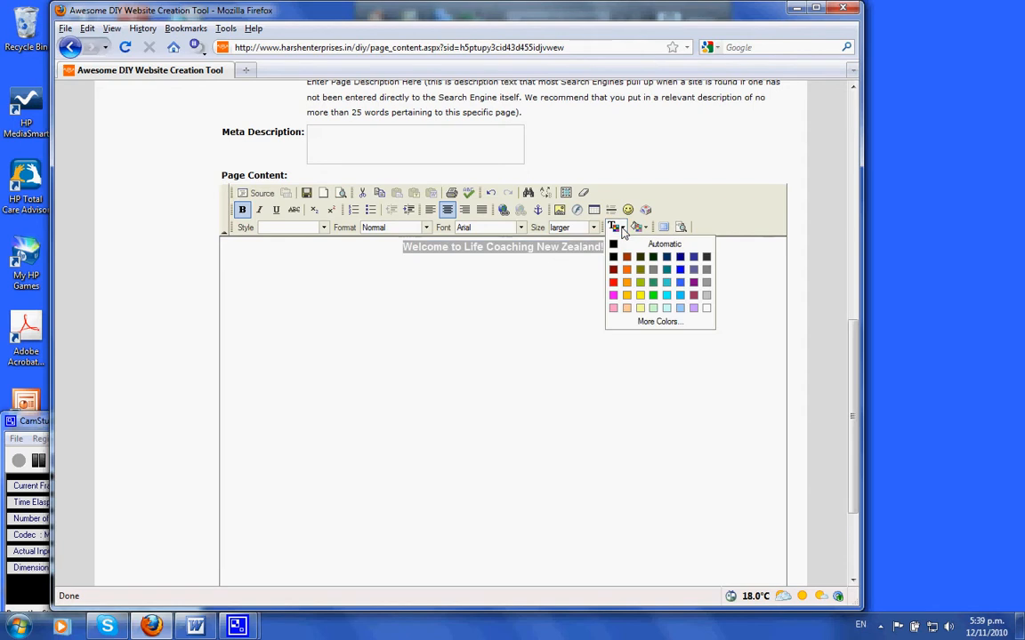
pyautogui.click(653, 283)
pyautogui.click(623, 265)
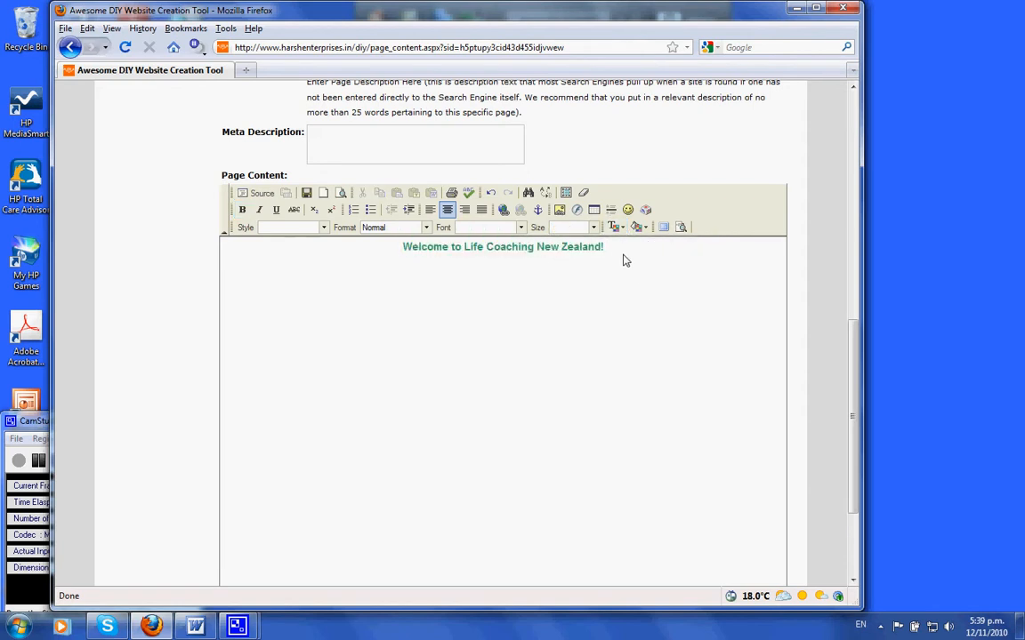
# Step: Insert a centred table below the heading with 3 rows, 2 columns, border size 0 and width 500 pixels
pyautogui.press('Return')
pyautogui.click(593, 211)
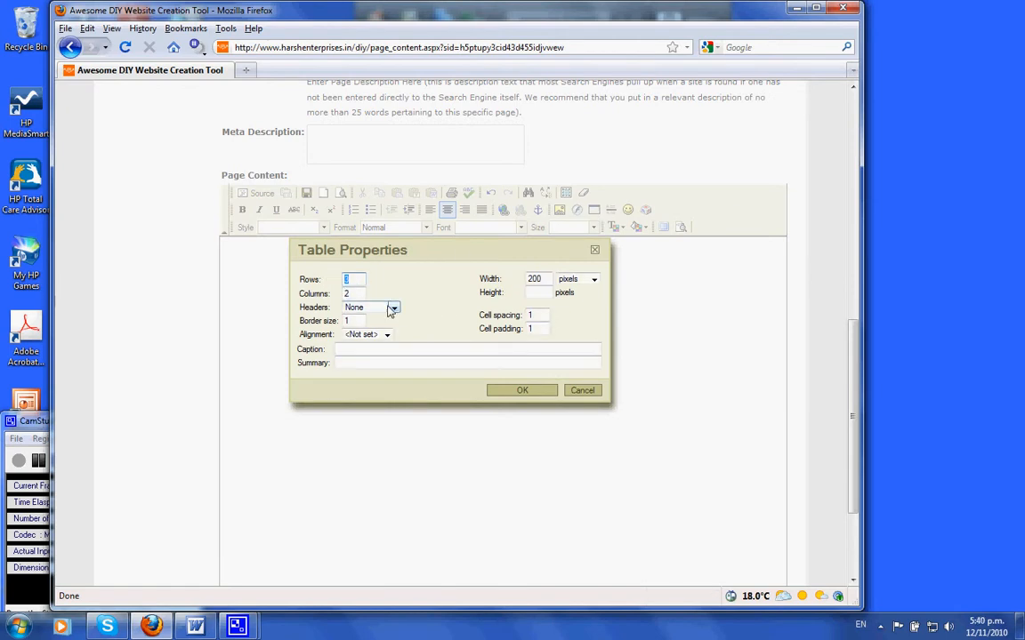
pyautogui.click(358, 294)
pyautogui.press('Tab')
pyautogui.press('Tab')
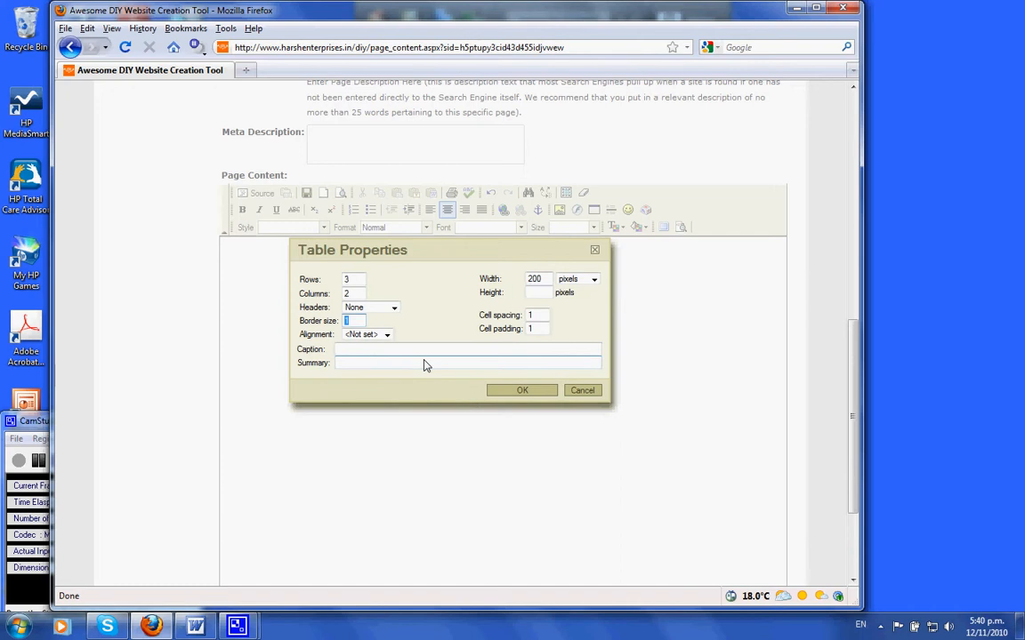
pyautogui.click(360, 322)
pyautogui.doubleClick(360, 322)
pyautogui.write('0')
pyautogui.click(385, 334)
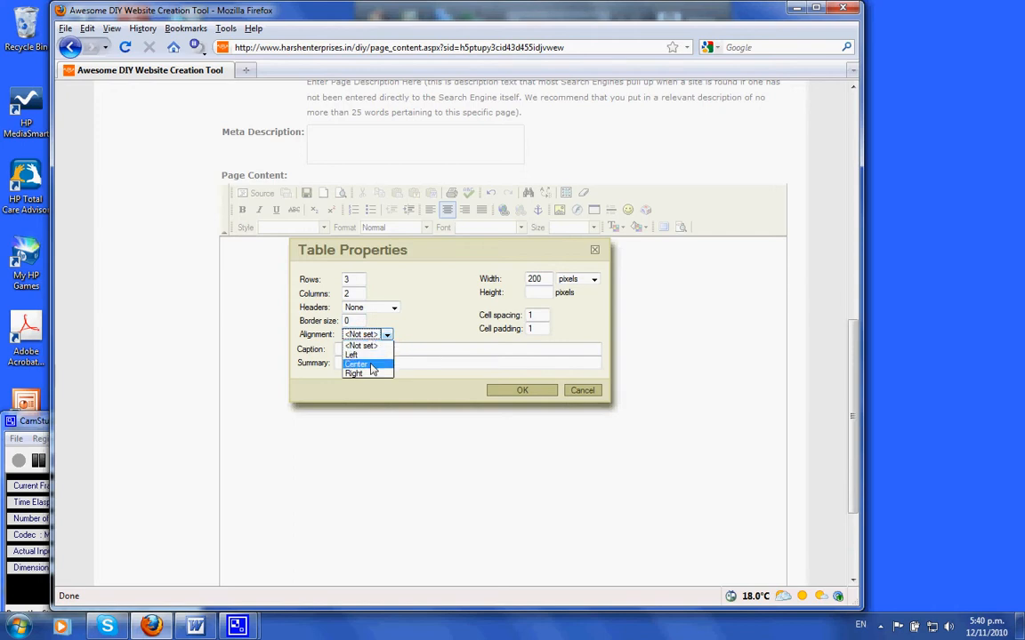
pyautogui.click(360, 364)
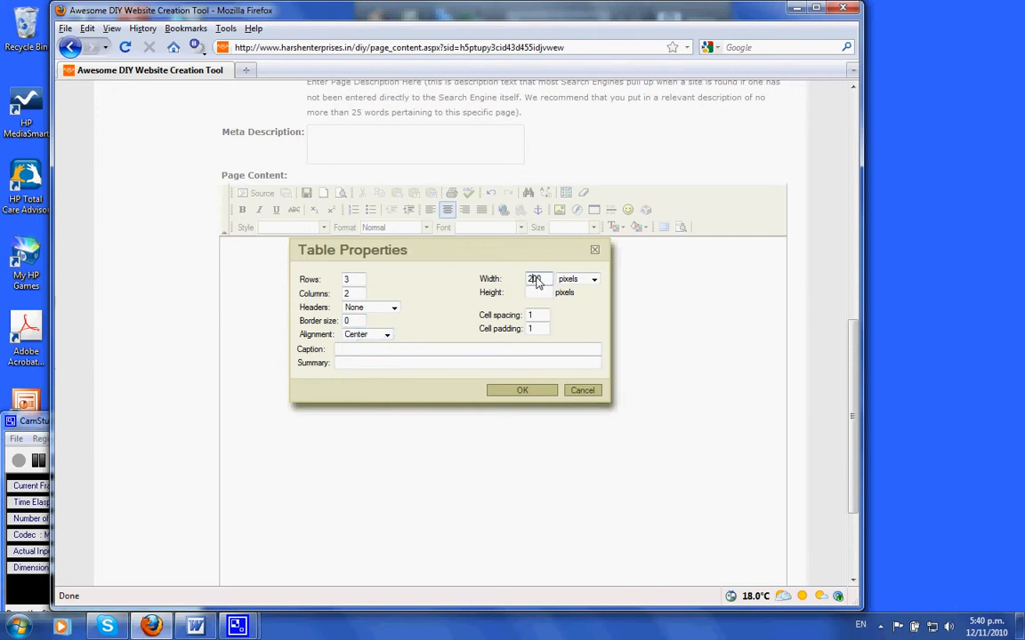
pyautogui.doubleClick(535, 280)
pyautogui.write('500')
pyautogui.click(592, 279)
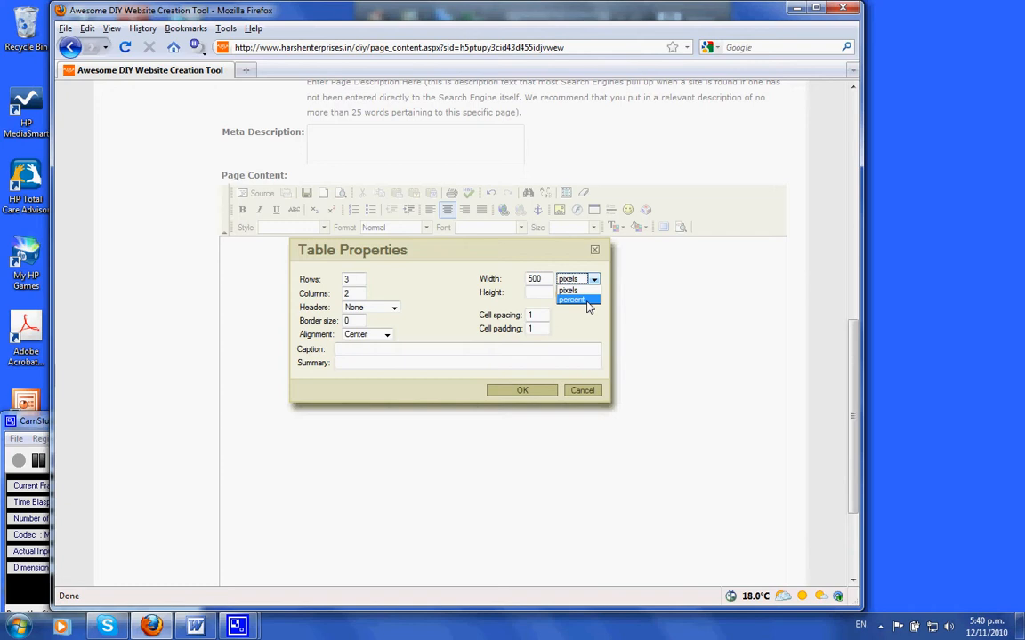
pyautogui.click(567, 291)
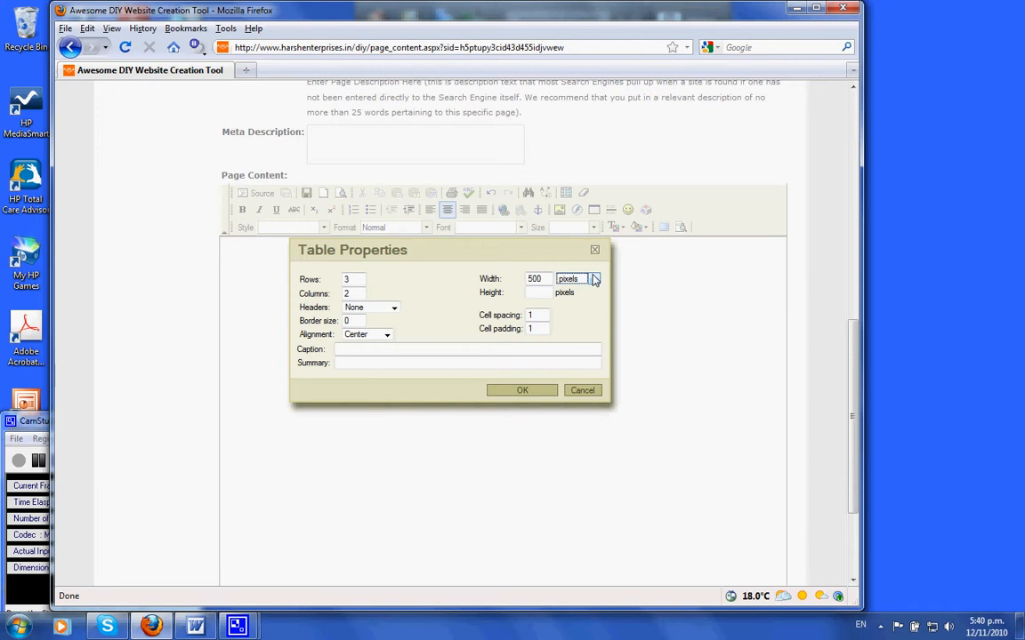
pyautogui.click(549, 280)
pyautogui.click(537, 316)
pyautogui.click(523, 392)
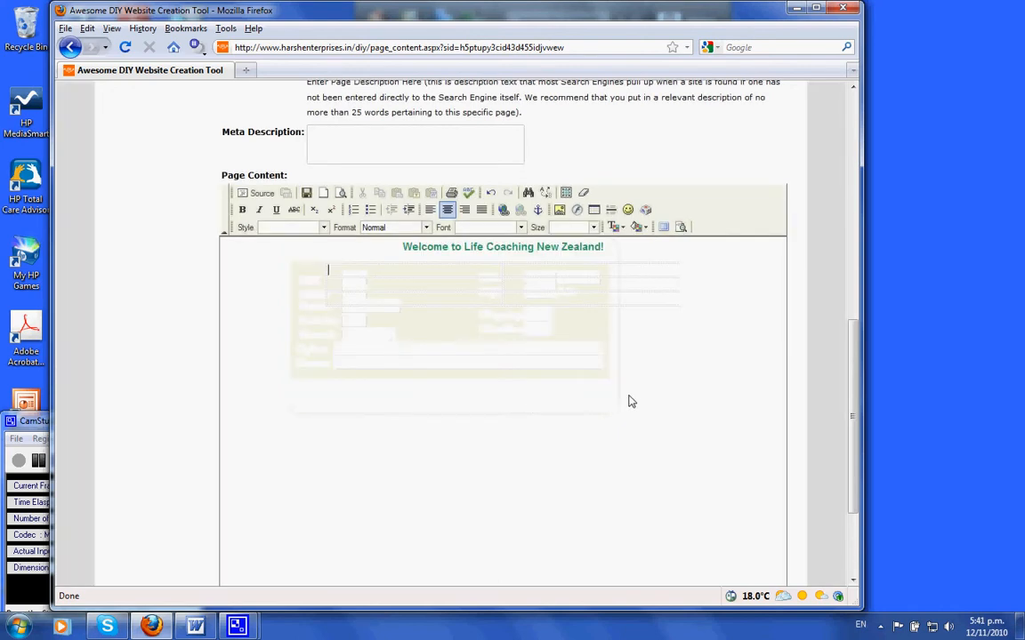
# Step: In the table's first cell, write My text will go here. and My important points to mention are:- on separate lines
pyautogui.click(380, 271)
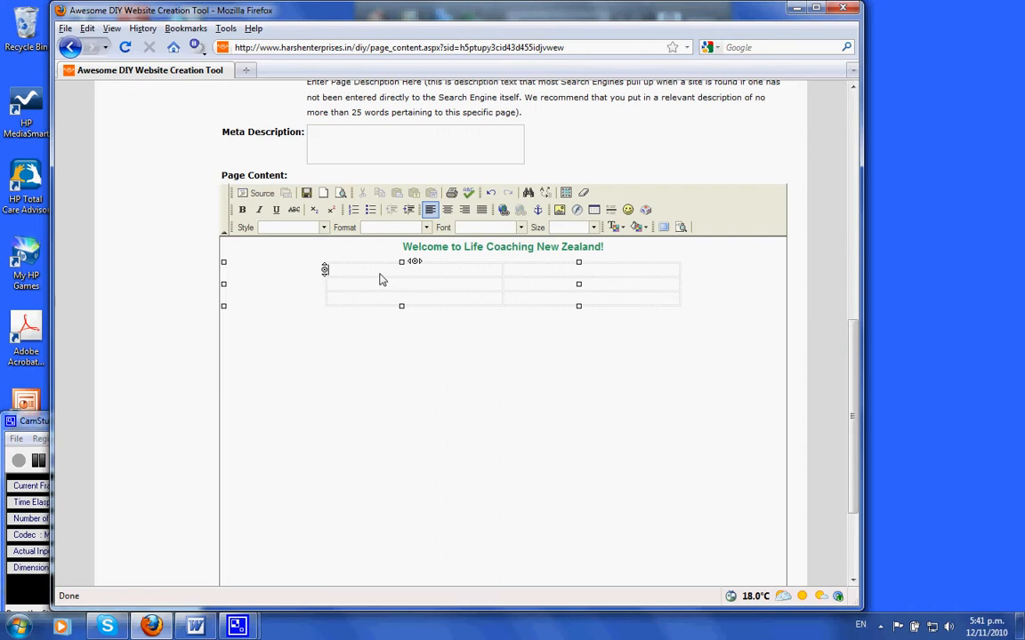
pyautogui.write('My text will go here.')
pyautogui.press('Return')
pyautogui.write('My')
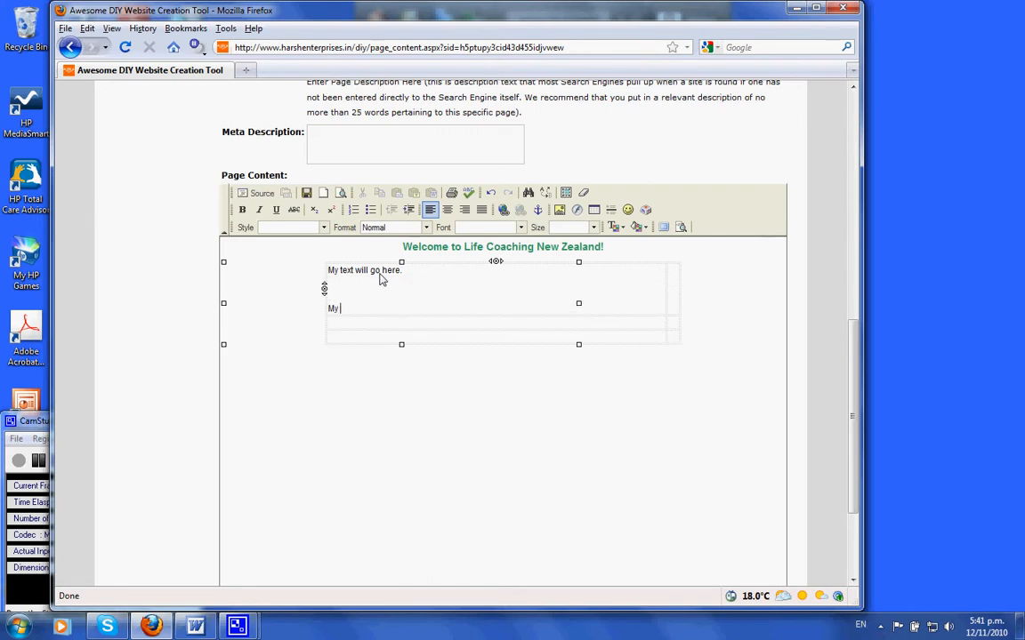
pyautogui.write(' important points to mention ar')
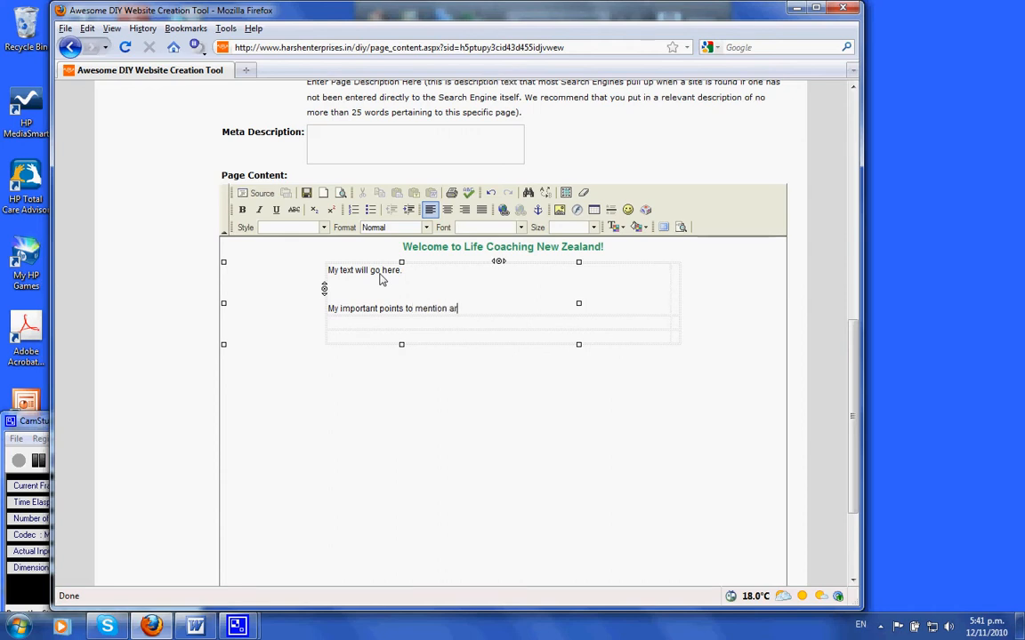
pyautogui.write('e:-')
pyautogui.press('Return')
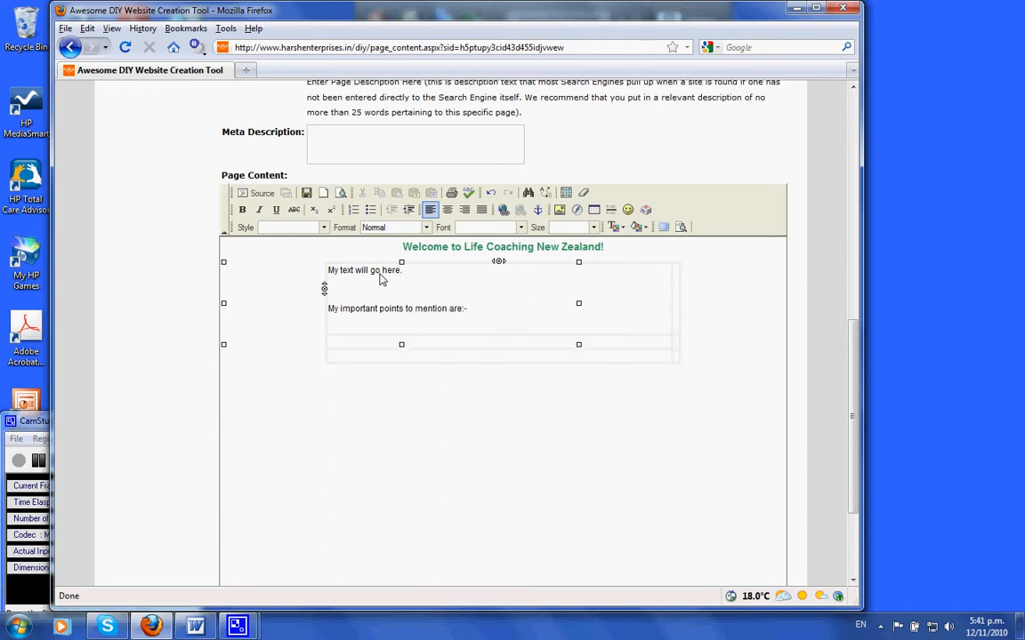
# Step: Add a bulleted list with the items Point 1, Point 2 and Point 3
pyautogui.click(370, 209)
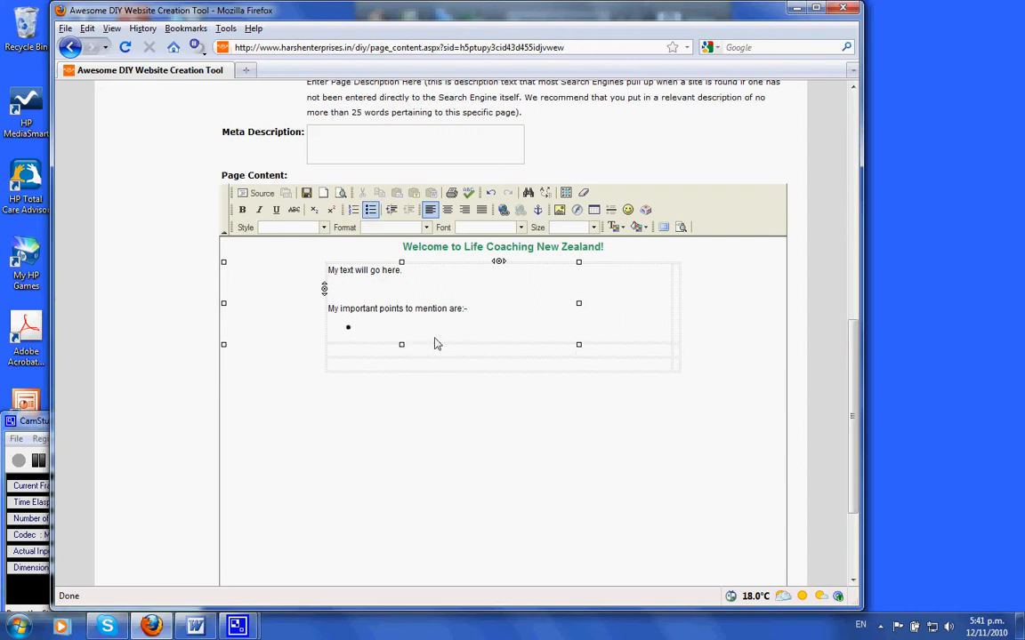
pyautogui.write('Point')
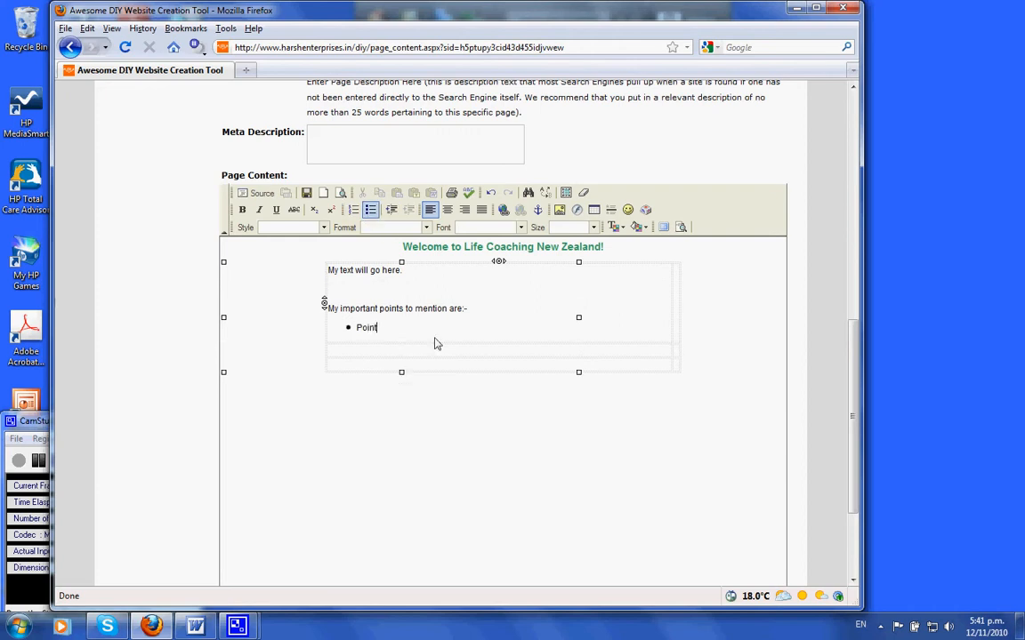
pyautogui.write(' 1')
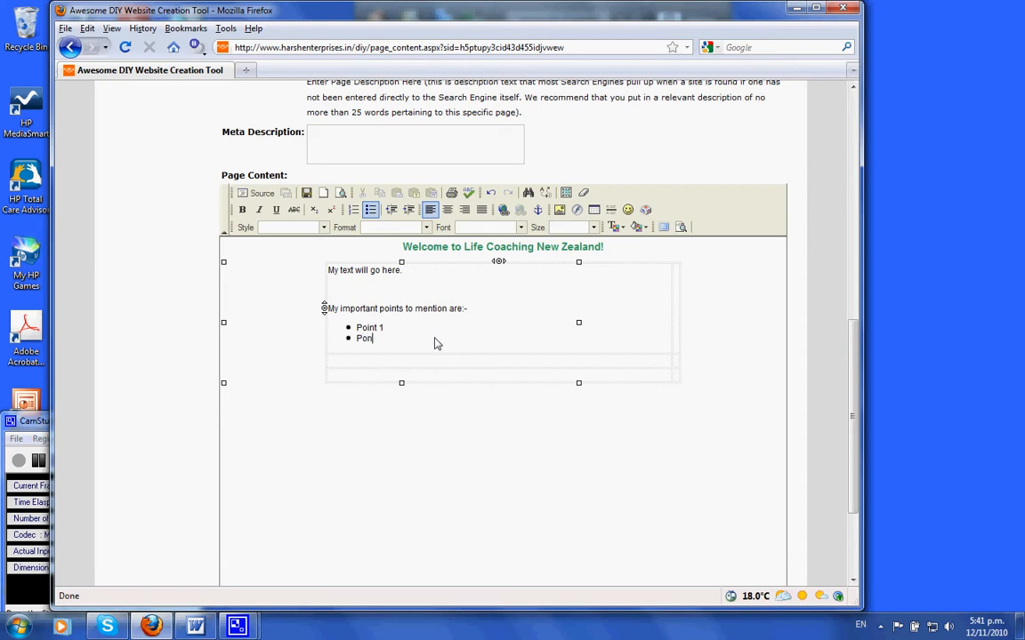
pyautogui.press('Return')
pyautogui.write('Point 3')
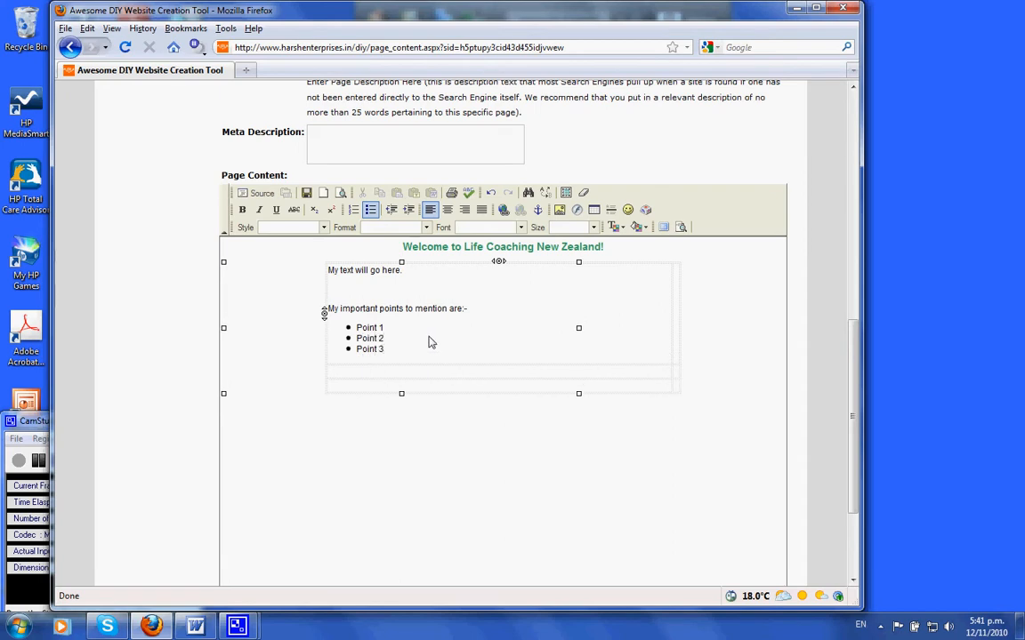
pyautogui.click(421, 338)
pyautogui.moveTo(389, 348); pyautogui.dragTo(354, 348)
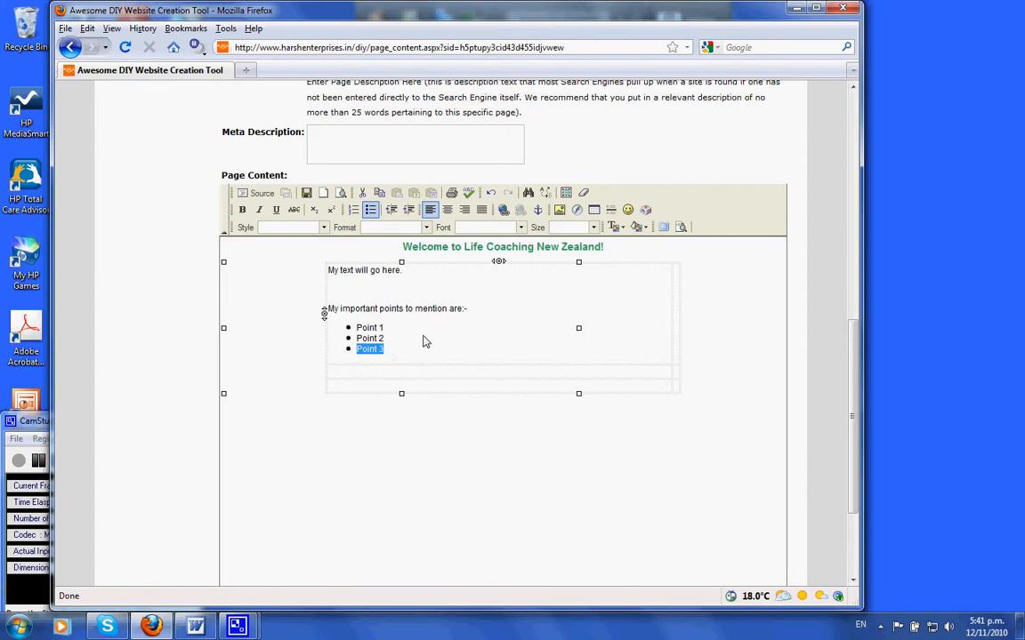
pyautogui.click(503, 211)
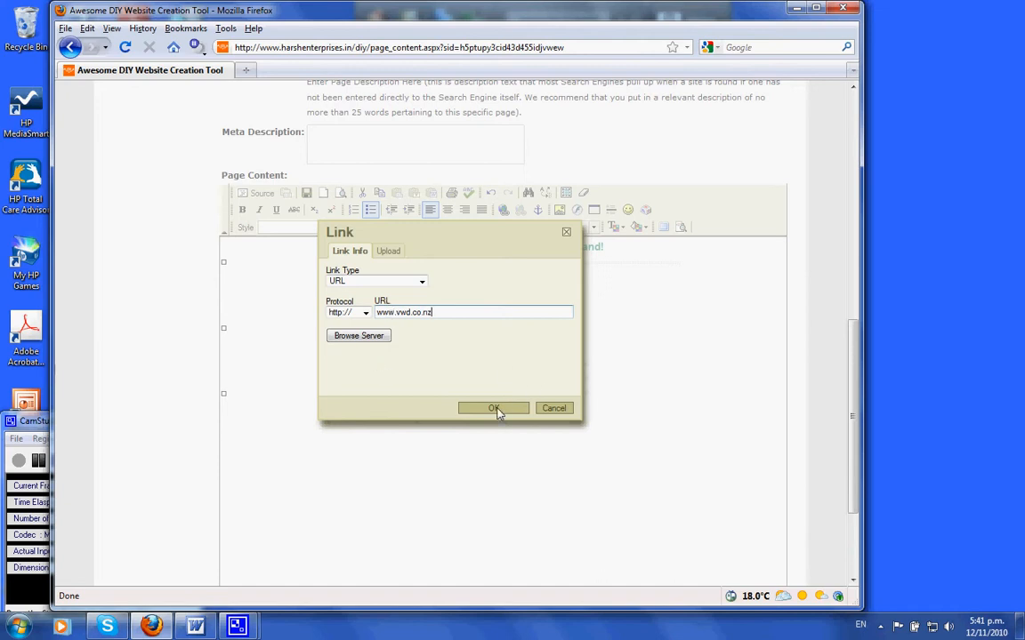
pyautogui.click(422, 282)
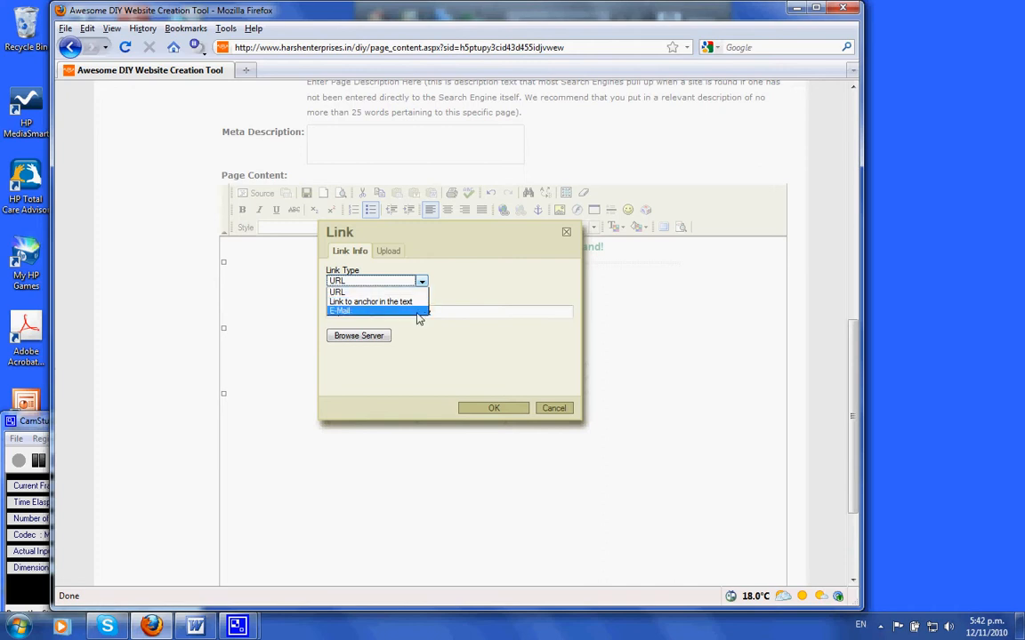
pyautogui.click(454, 291)
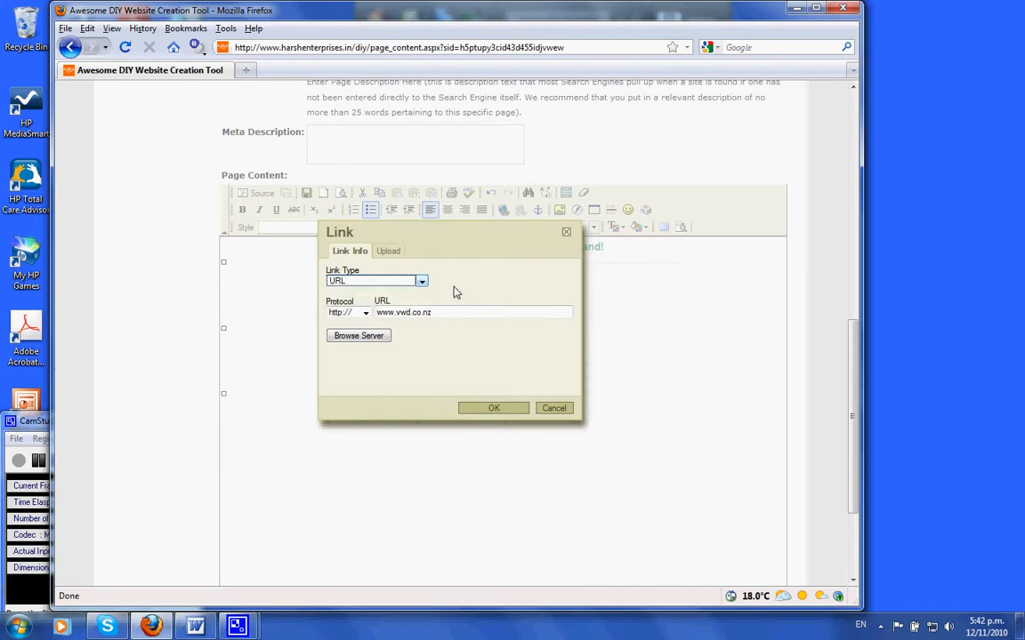
pyautogui.click(491, 410)
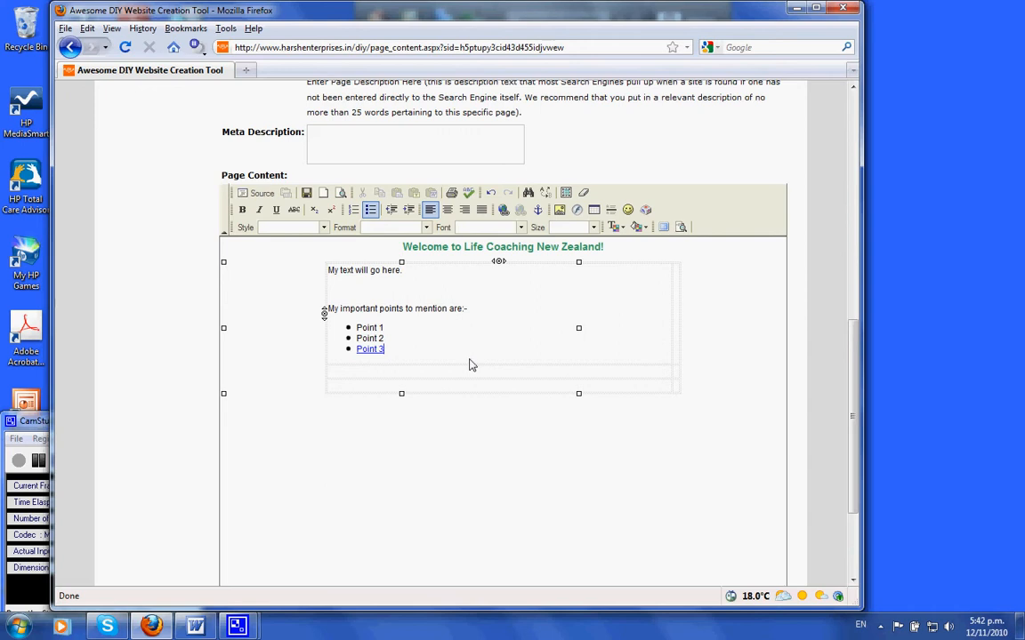
# Step: Upload the freedom.jpg image and insert it into the table's second cell beside the text
pyautogui.click(670, 320)
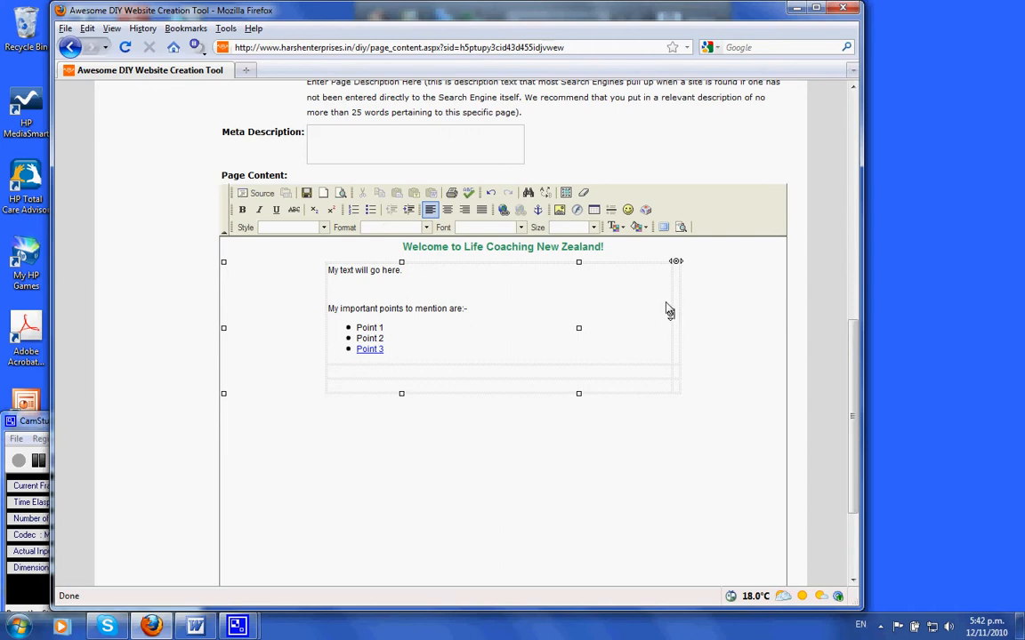
pyautogui.click(559, 209)
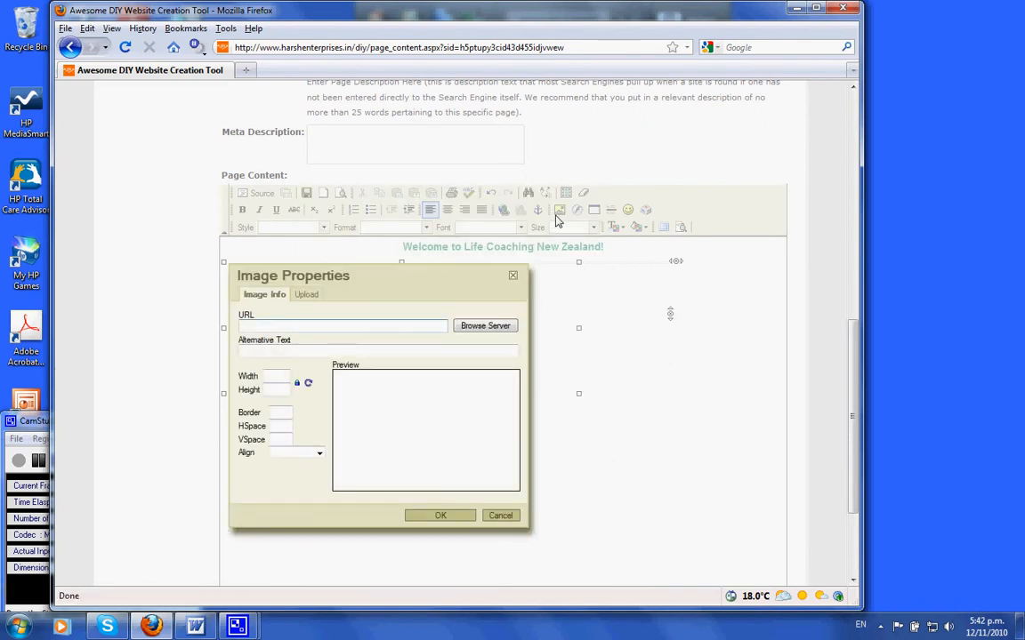
pyautogui.click(307, 298)
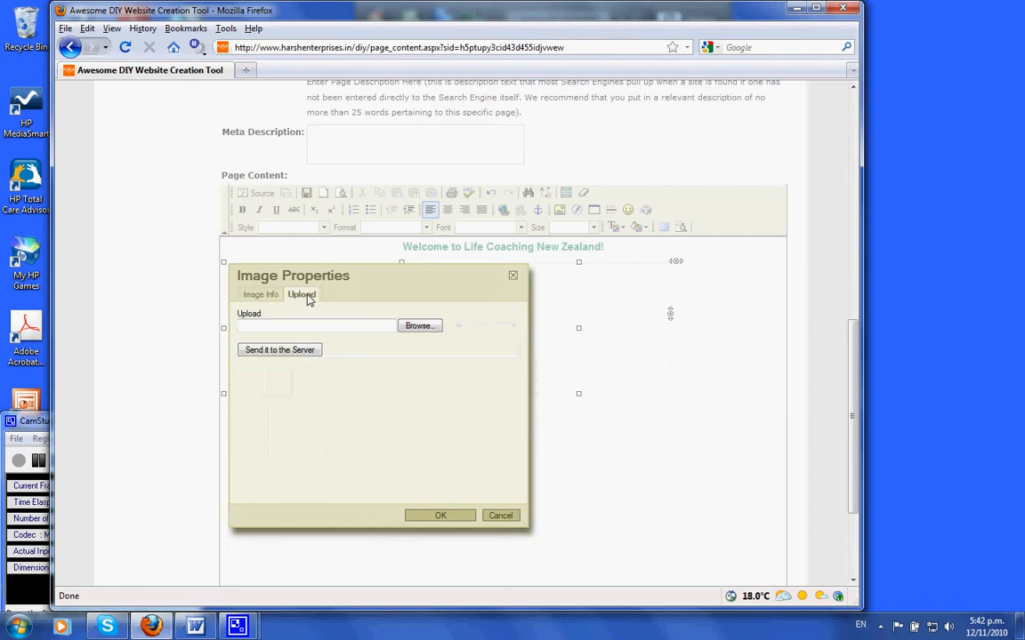
pyautogui.click(418, 328)
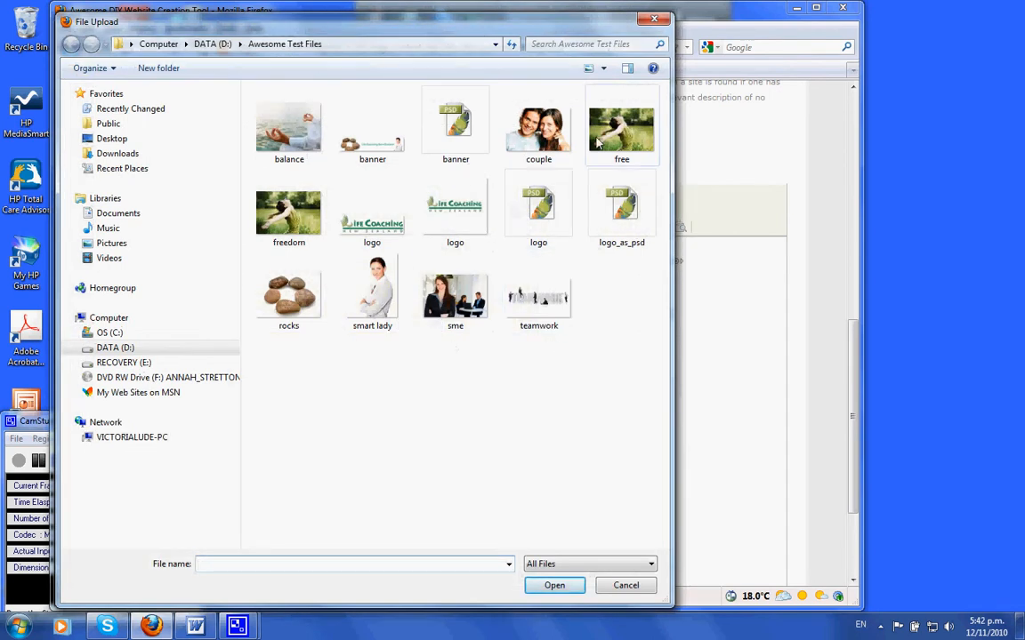
pyautogui.click(260, 229)
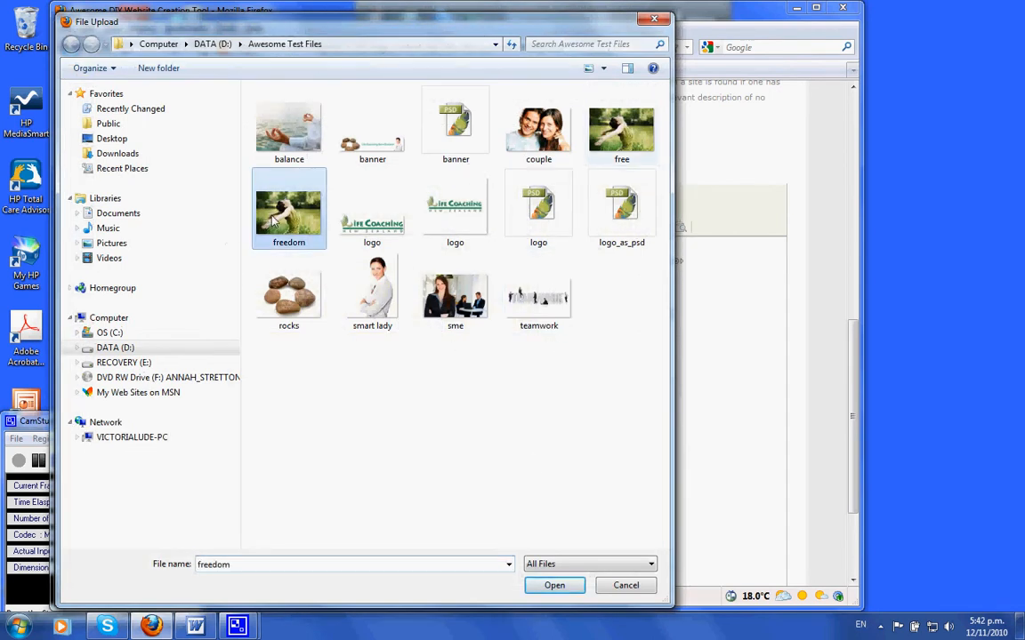
pyautogui.click(552, 586)
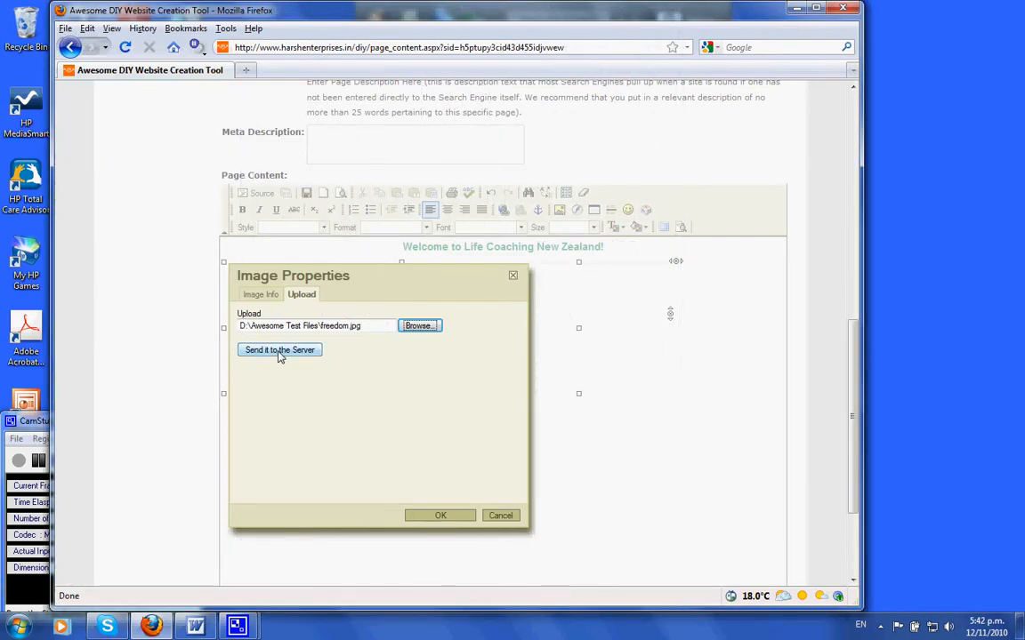
pyautogui.click(278, 351)
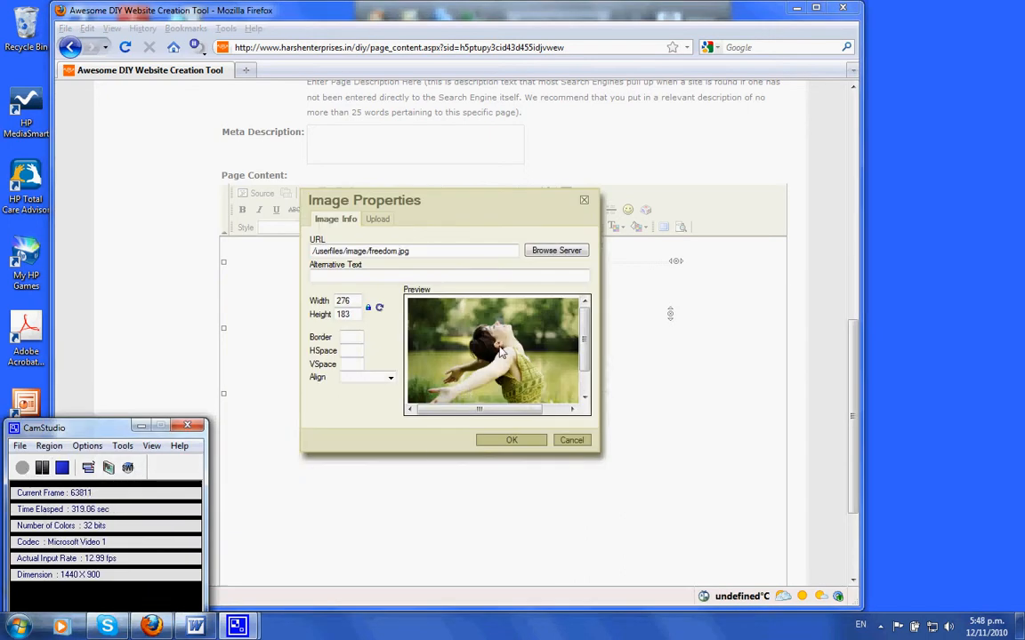
pyautogui.click(511, 442)
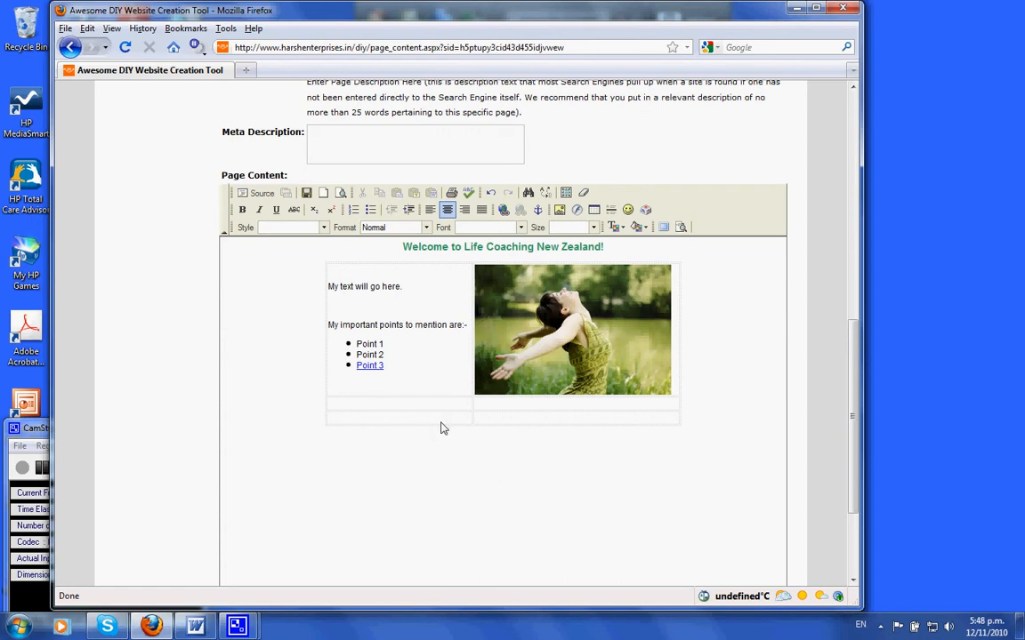
# Step: Delete the two empty bottom rows of the table
pyautogui.click(322, 418)
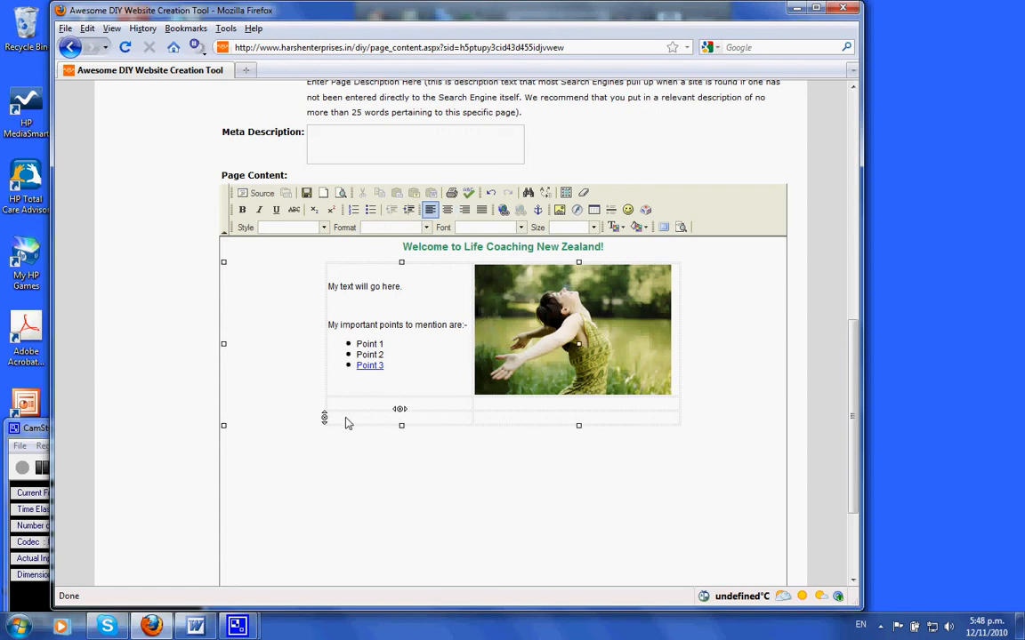
pyautogui.rightClick(348, 423)
pyautogui.moveTo(377, 495)
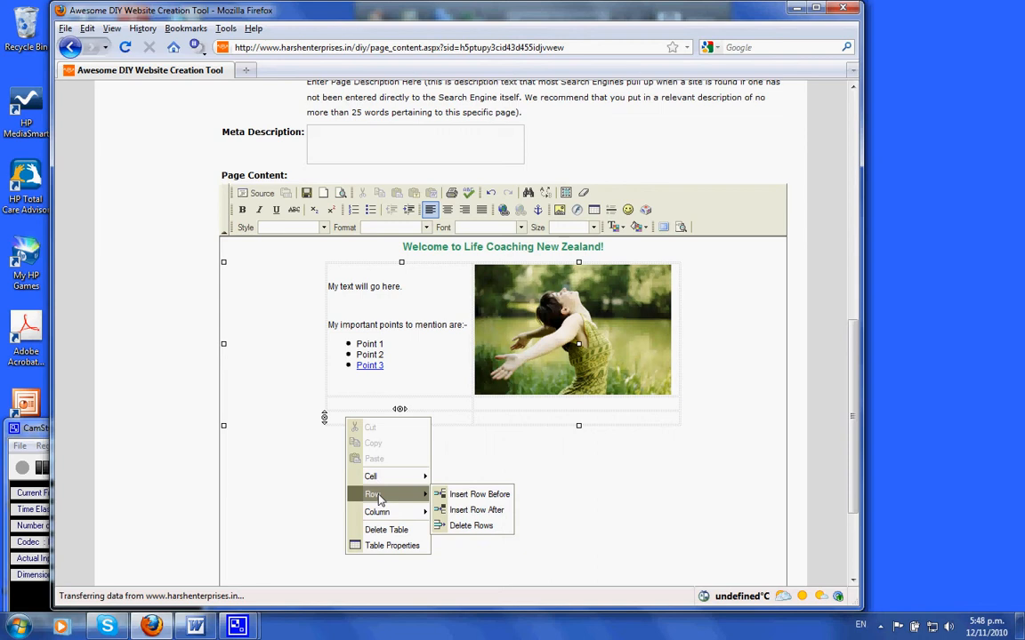
pyautogui.click(470, 525)
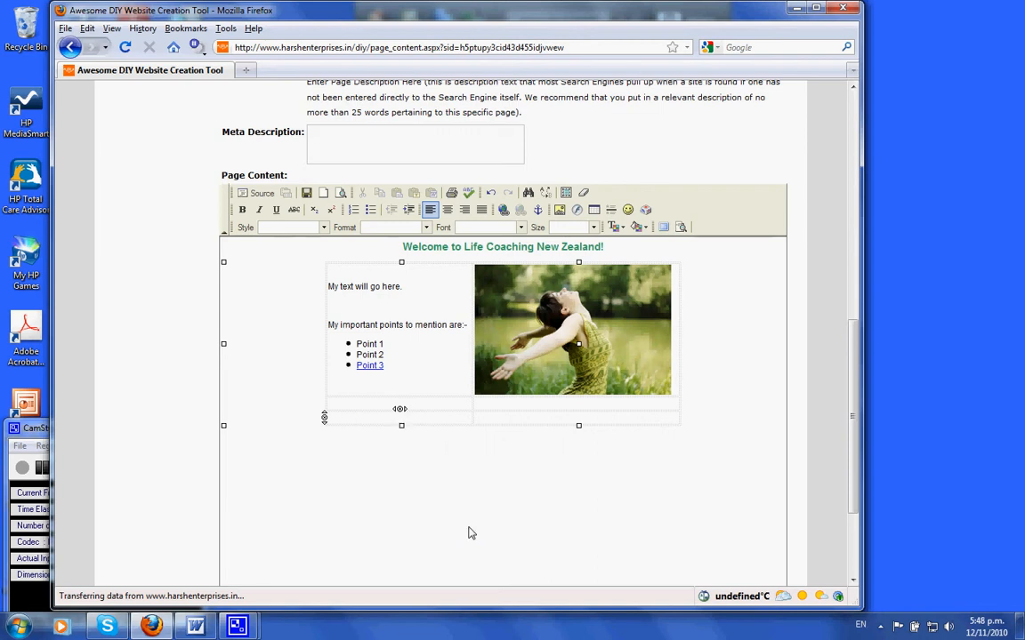
pyautogui.click(333, 407)
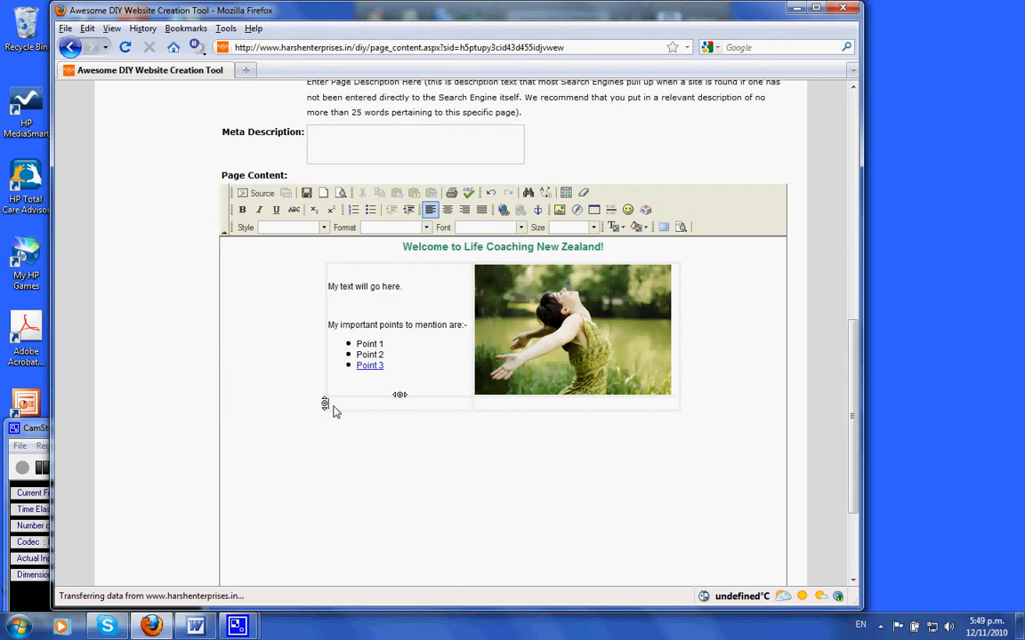
pyautogui.rightClick(334, 411)
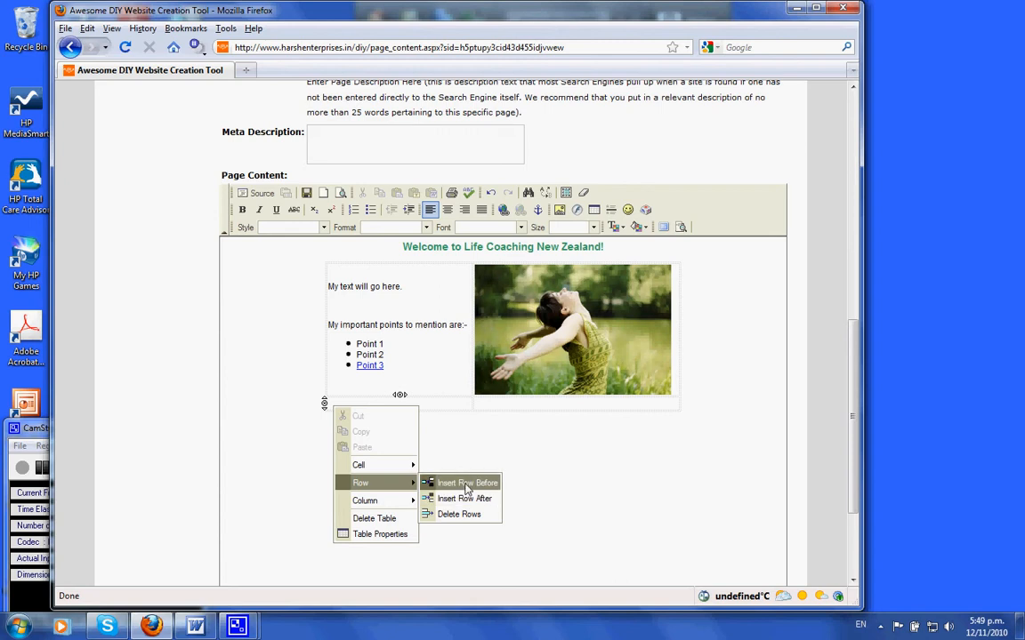
pyautogui.click(456, 517)
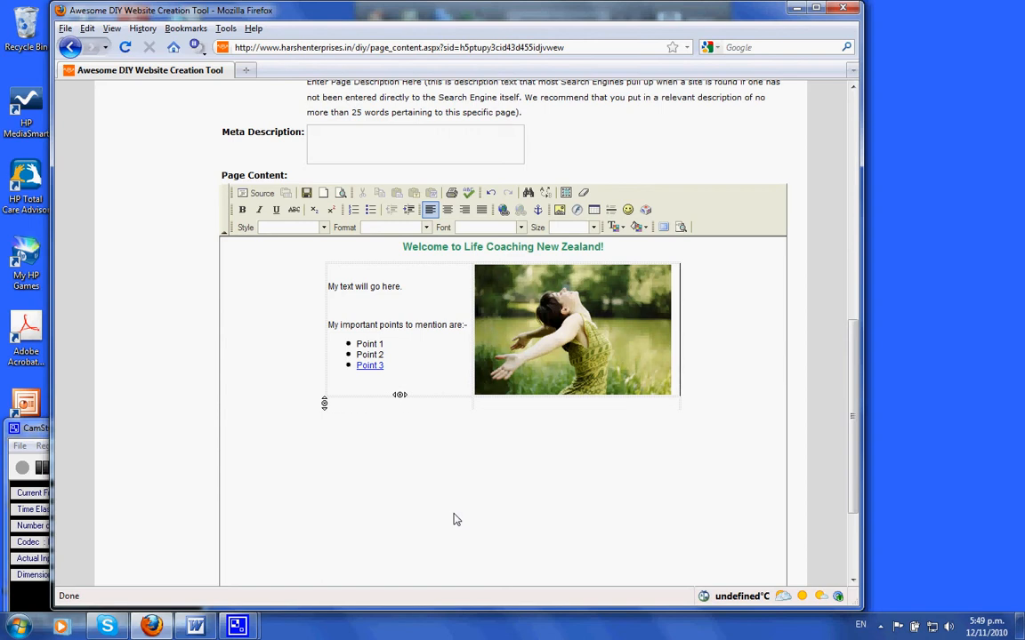
# Step: Add the centred line "We are now happy with our text." below the table
pyautogui.scroll(-2, 453, 519)
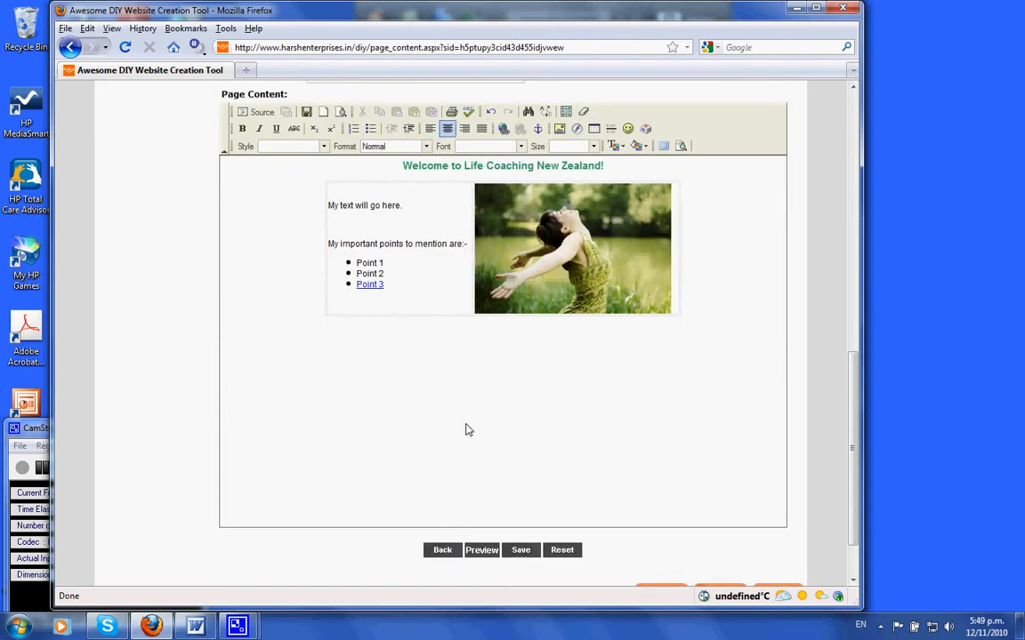
pyautogui.write('We are now happy with our text.')
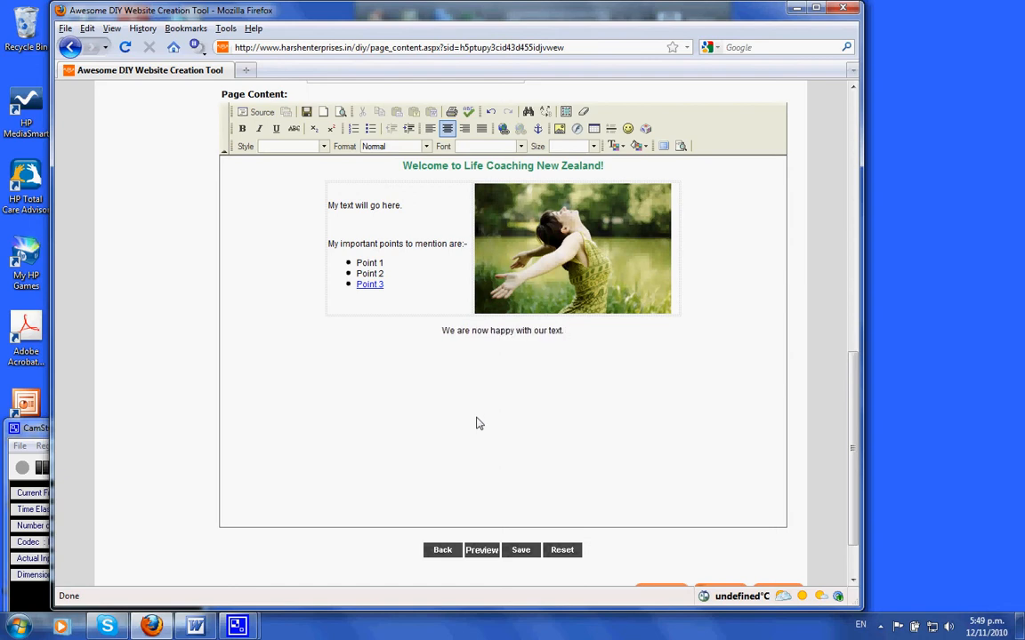
# Step: Save the Home page, enlarge the preview window to review it, and close the preview
pyautogui.scroll(-2, 498, 458)
pyautogui.click(521, 485)
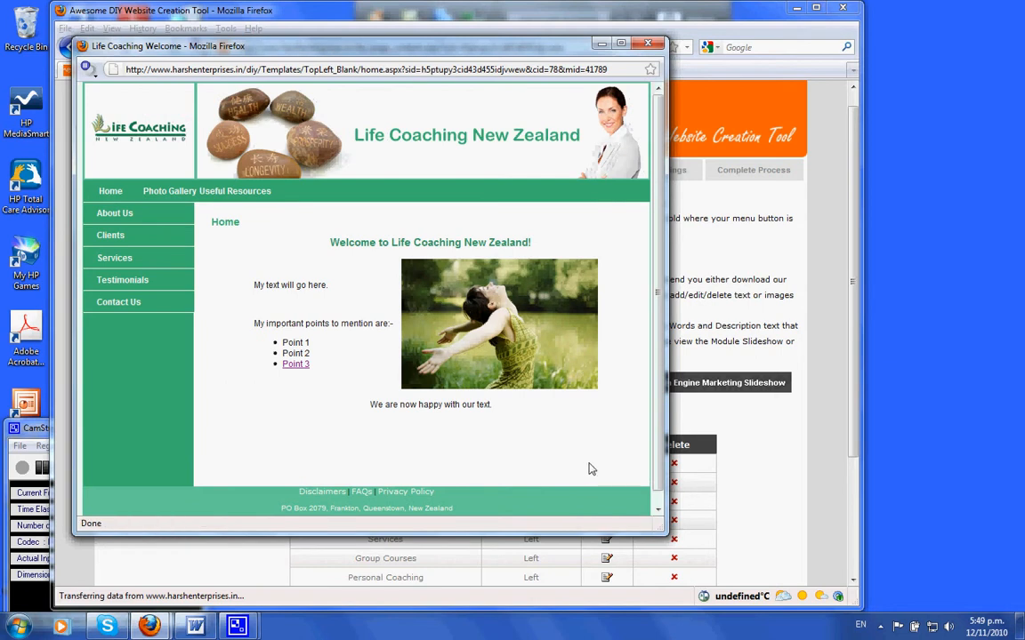
pyautogui.moveTo(663, 534); pyautogui.dragTo(735, 609)
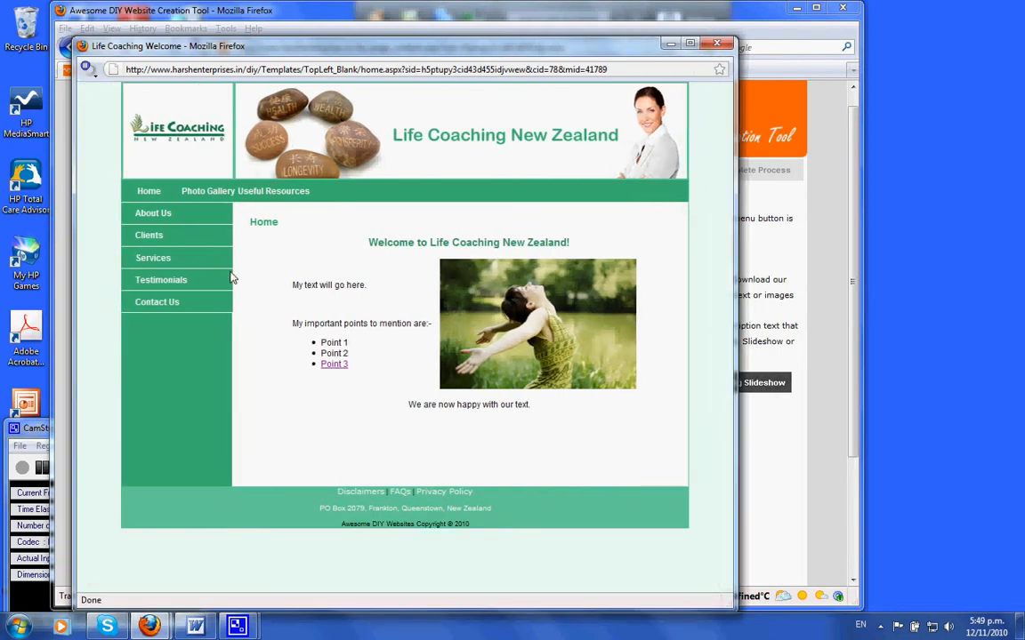
pyautogui.moveTo(164, 266)
pyautogui.click(716, 43)
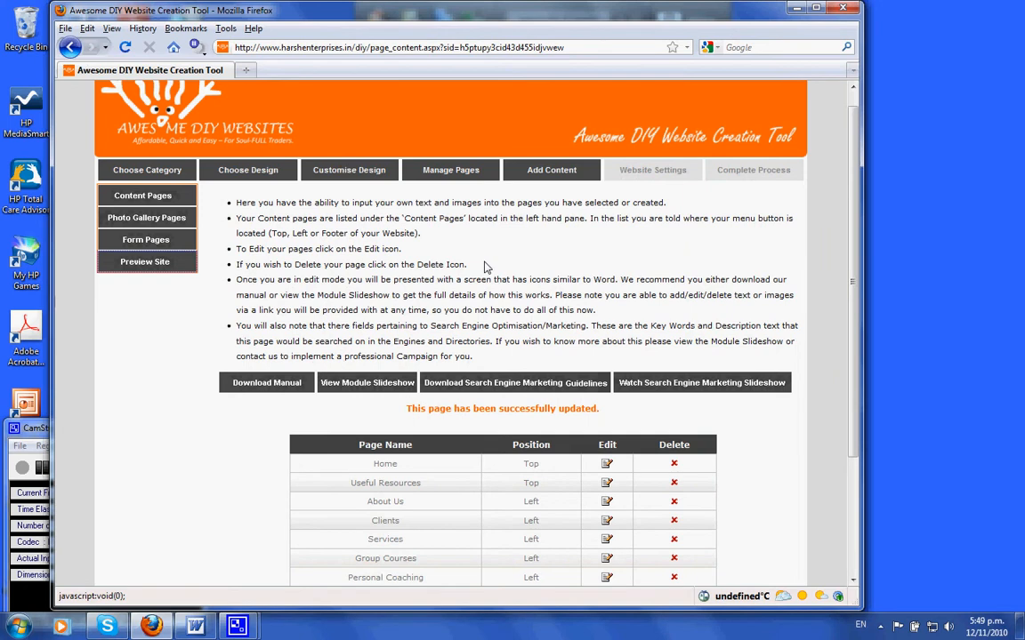
# Step: Open Photo Gallery Pages and choose the couple image file for upload
pyautogui.scroll(-2, 485, 267)
pyautogui.scroll(2, 485, 267)
pyautogui.click(158, 216)
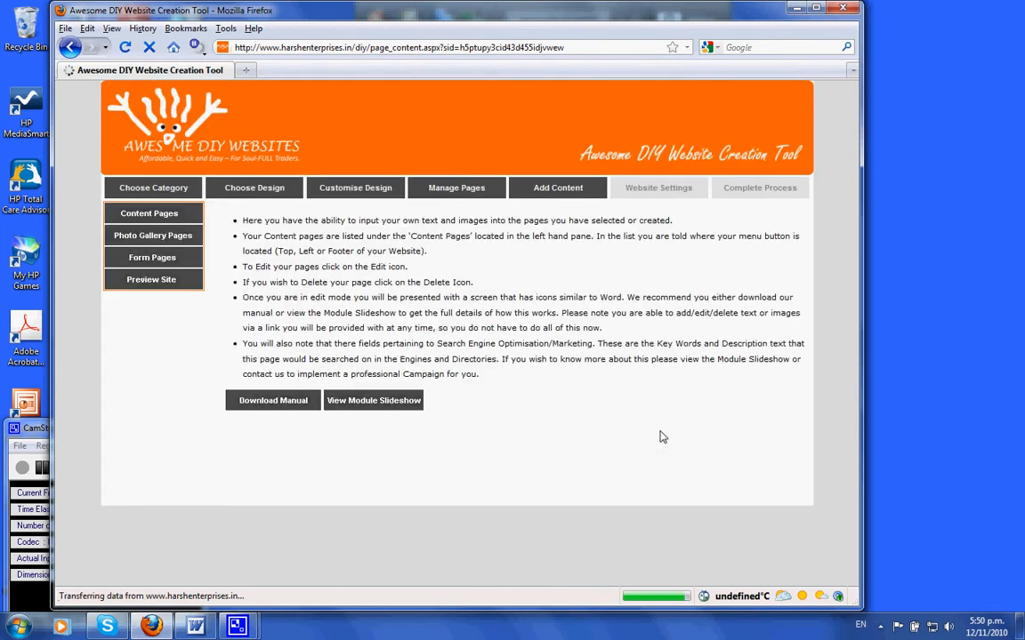
pyautogui.scroll(-2, 640, 435)
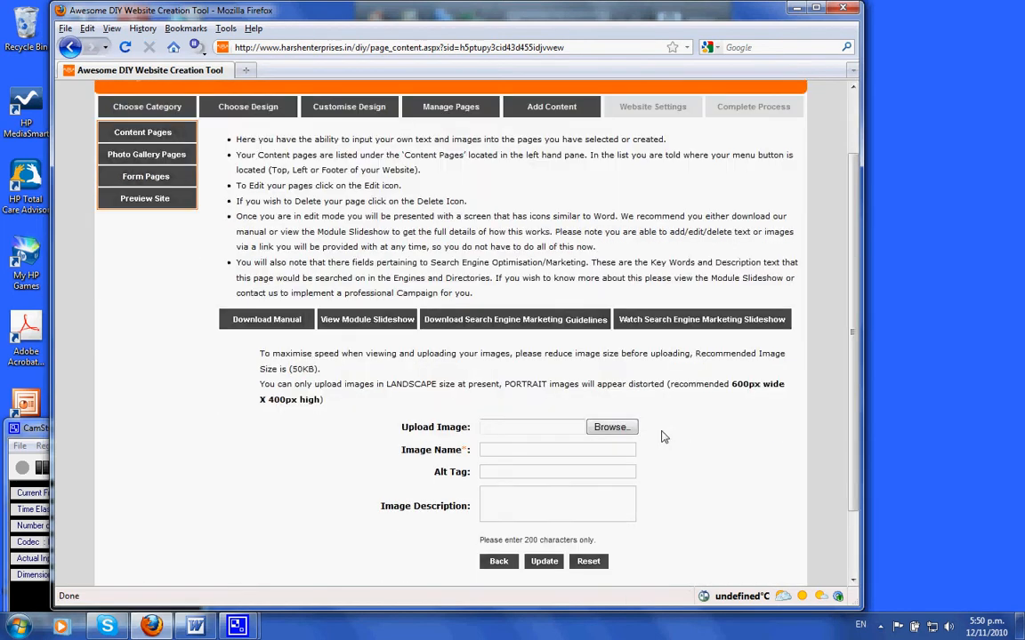
pyautogui.click(610, 428)
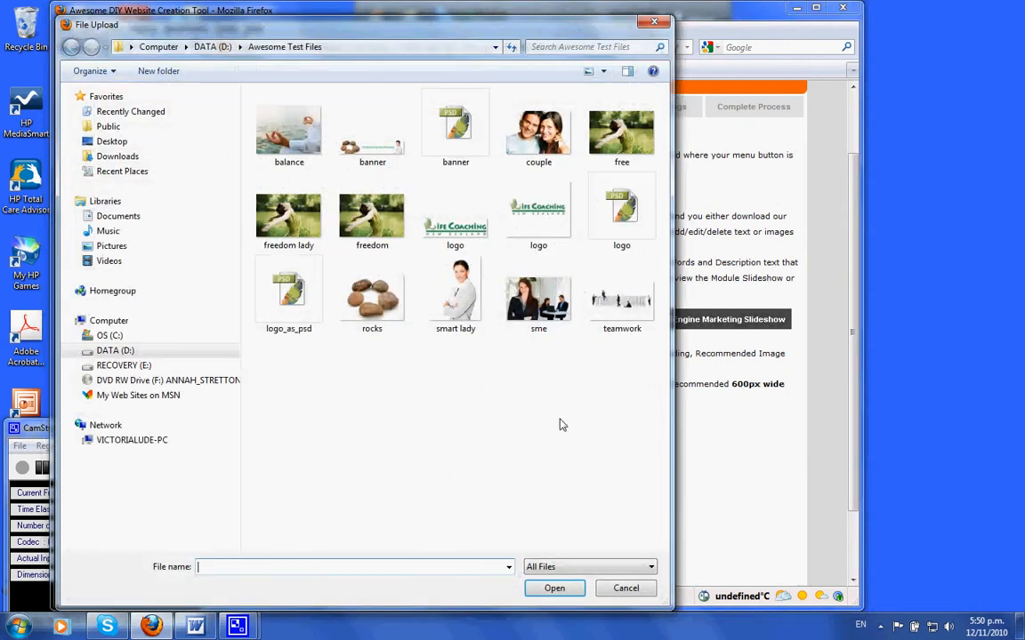
pyautogui.click(530, 134)
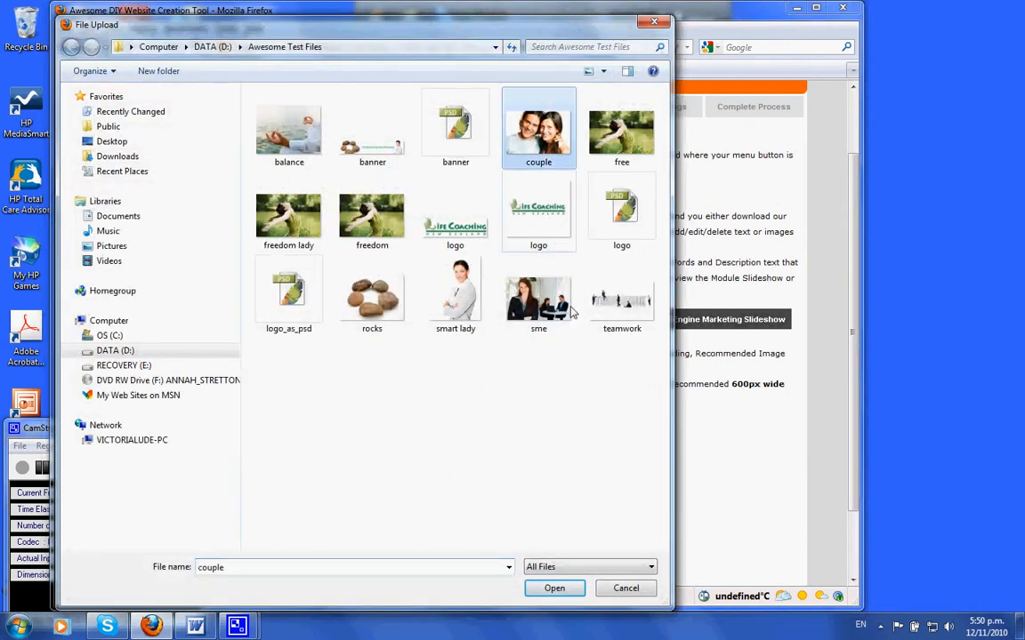
pyautogui.click(554, 588)
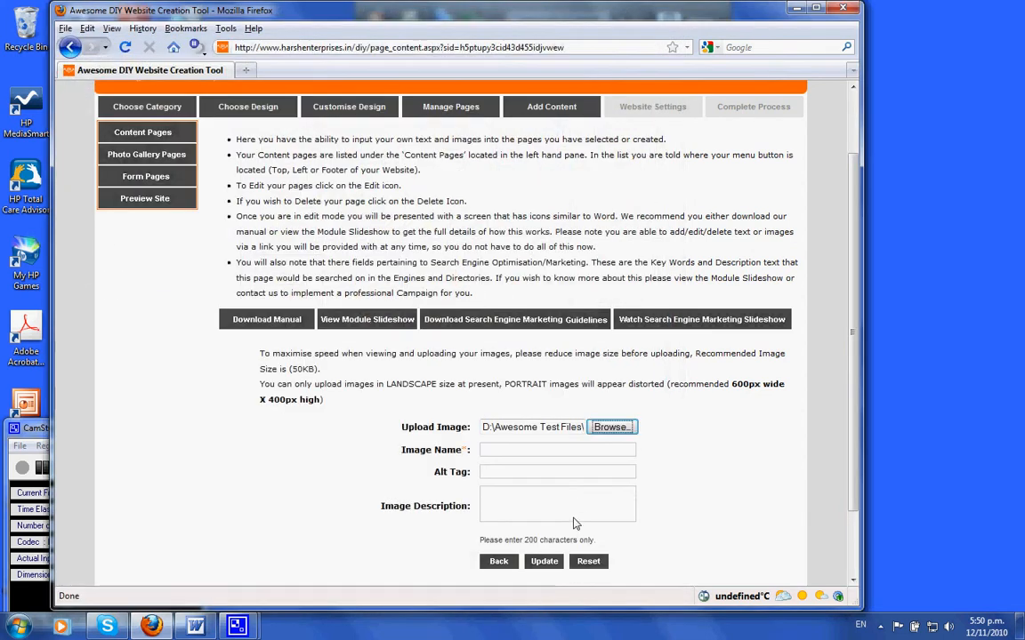
# Step: Set the image name Happy Couple, alt tag Happy Couple for Search Engines, description A happy couple I helped, and update
pyautogui.scroll(-2, 576, 498)
pyautogui.click(501, 371)
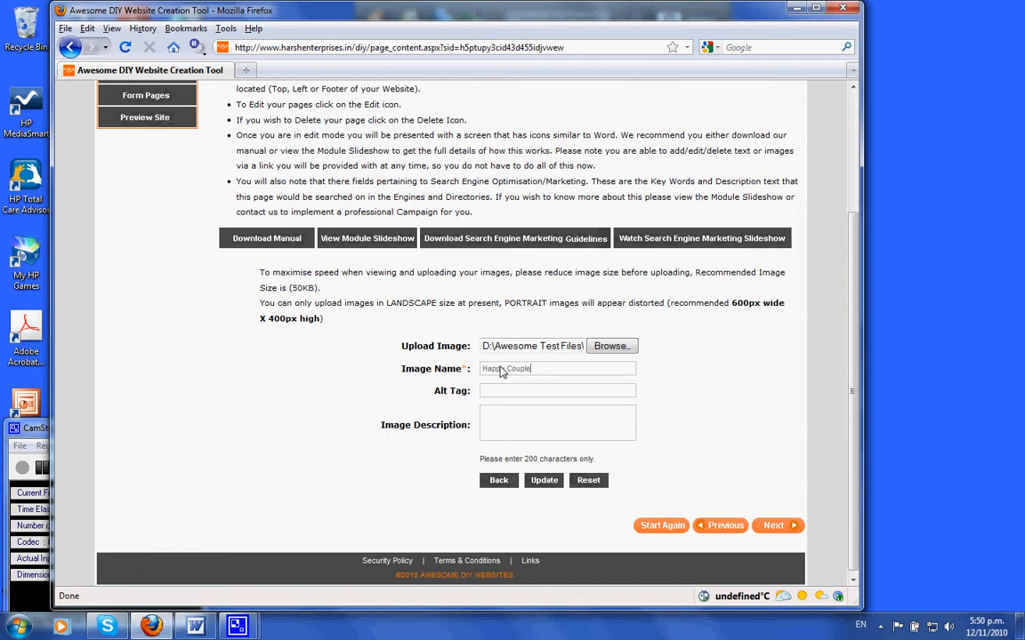
pyautogui.click(502, 392)
pyautogui.write('Happy Couple for Search Engines')
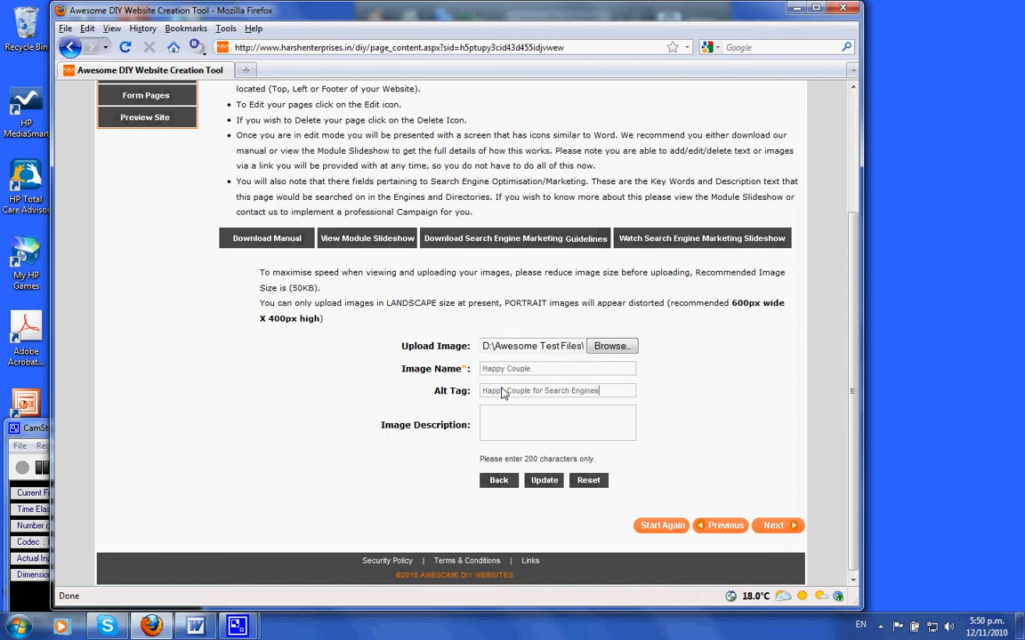
pyautogui.click(496, 433)
pyautogui.scroll(-1, 584, 428)
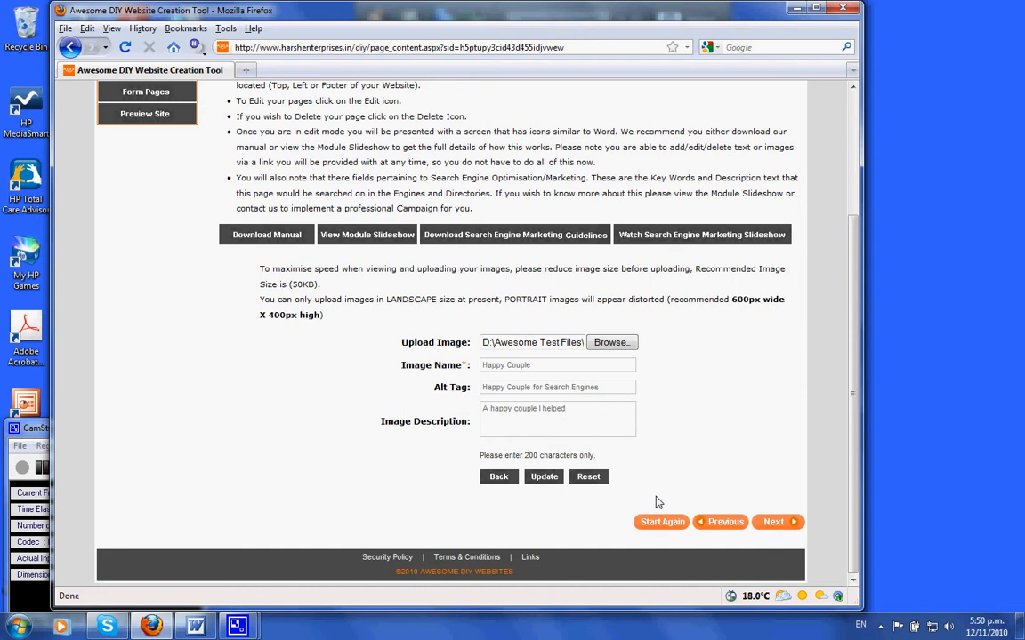
pyautogui.click(549, 478)
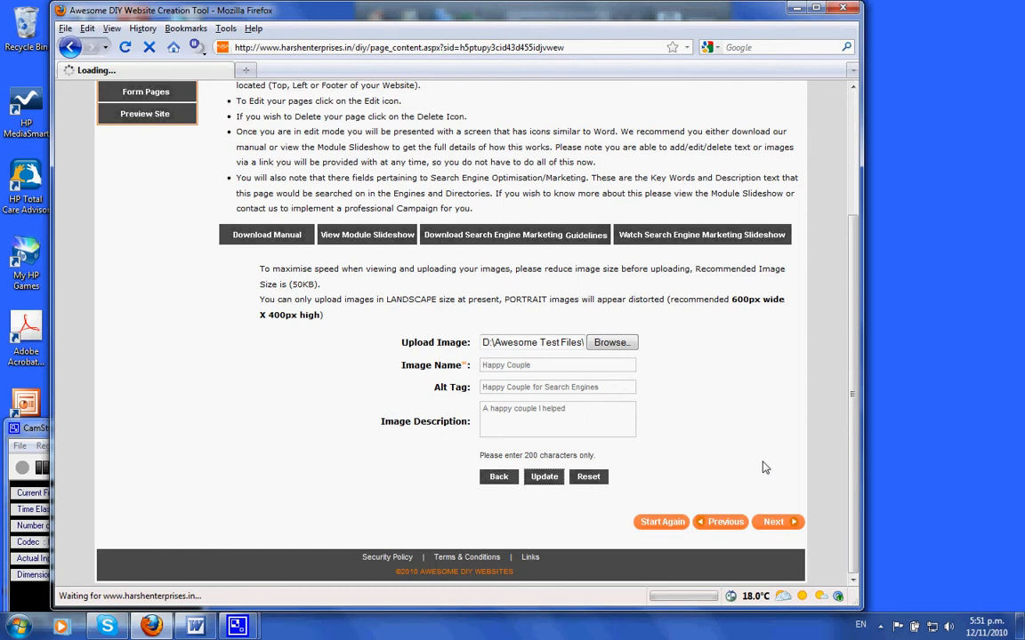
pyautogui.scroll(2, 763, 467)
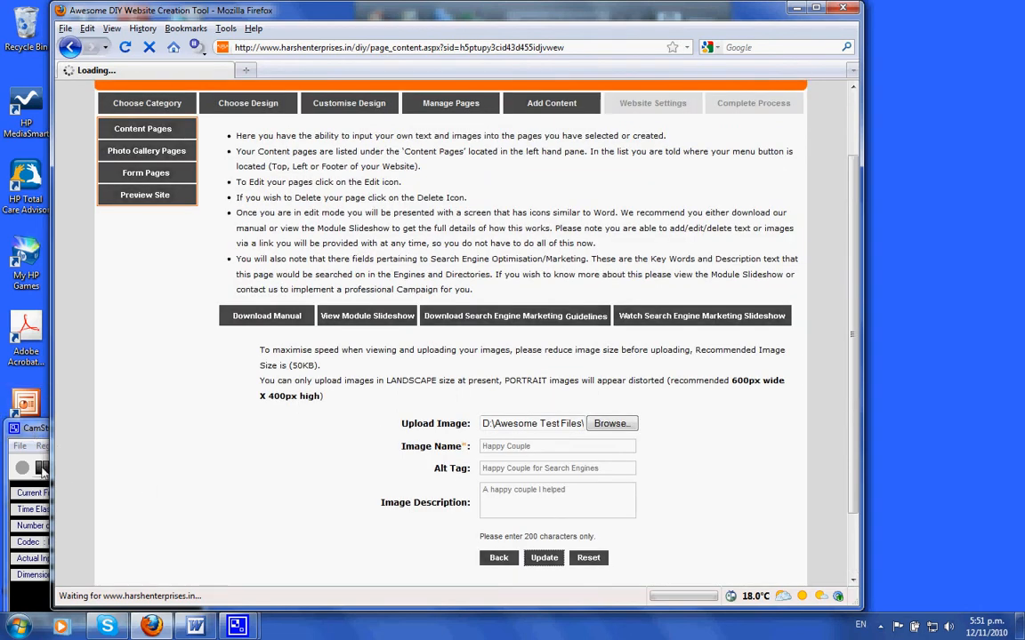
pyautogui.click(36, 427)
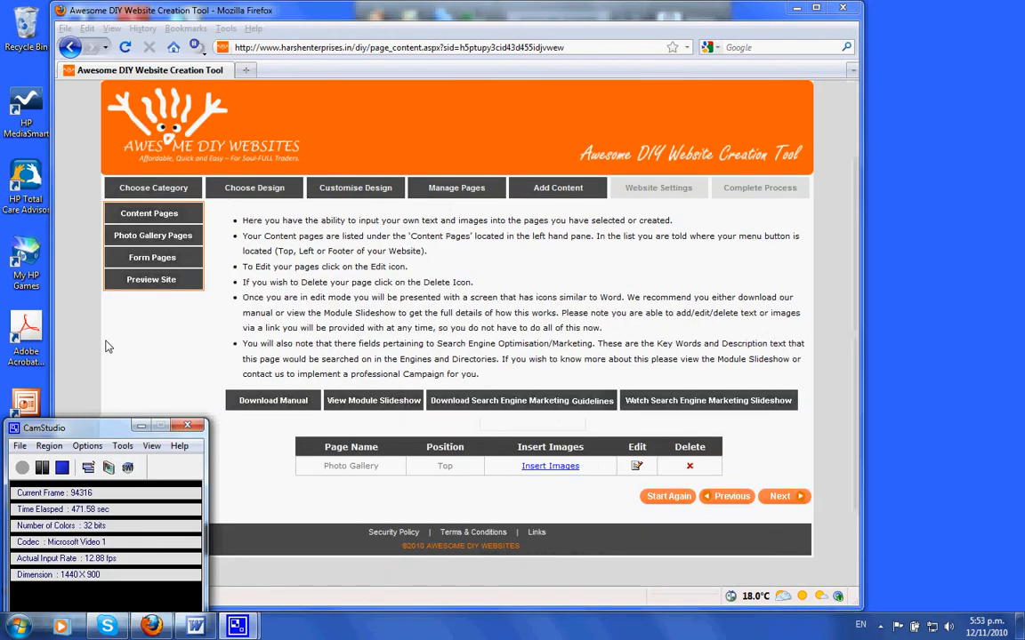
# Step: Preview the site, enlarge the preview, open the Photo Gallery and the Happy Couple photo, then close the preview
pyautogui.click(156, 283)
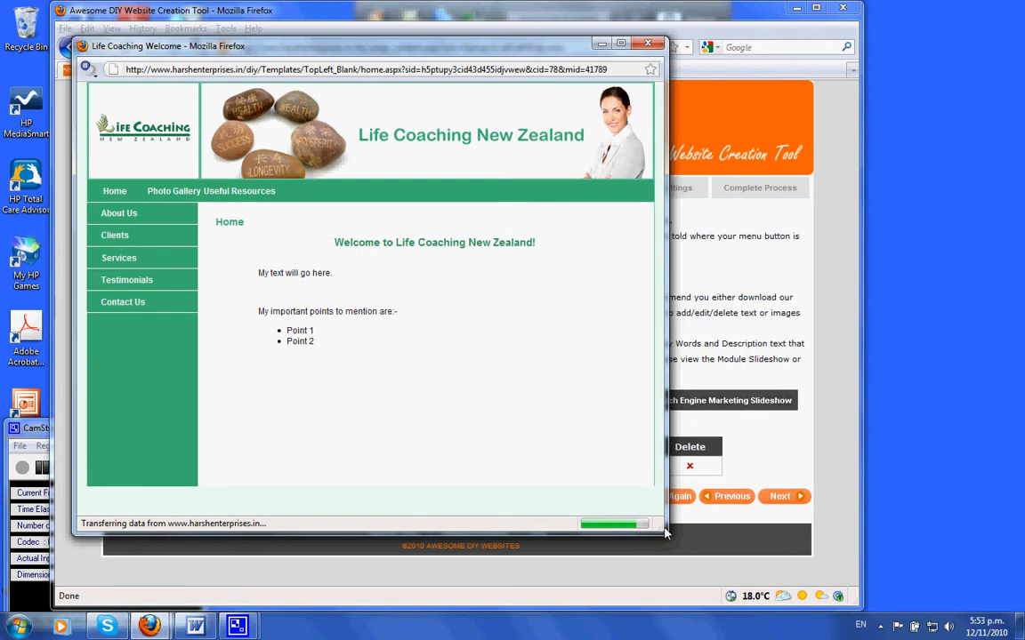
pyautogui.moveTo(658, 532); pyautogui.dragTo(820, 586)
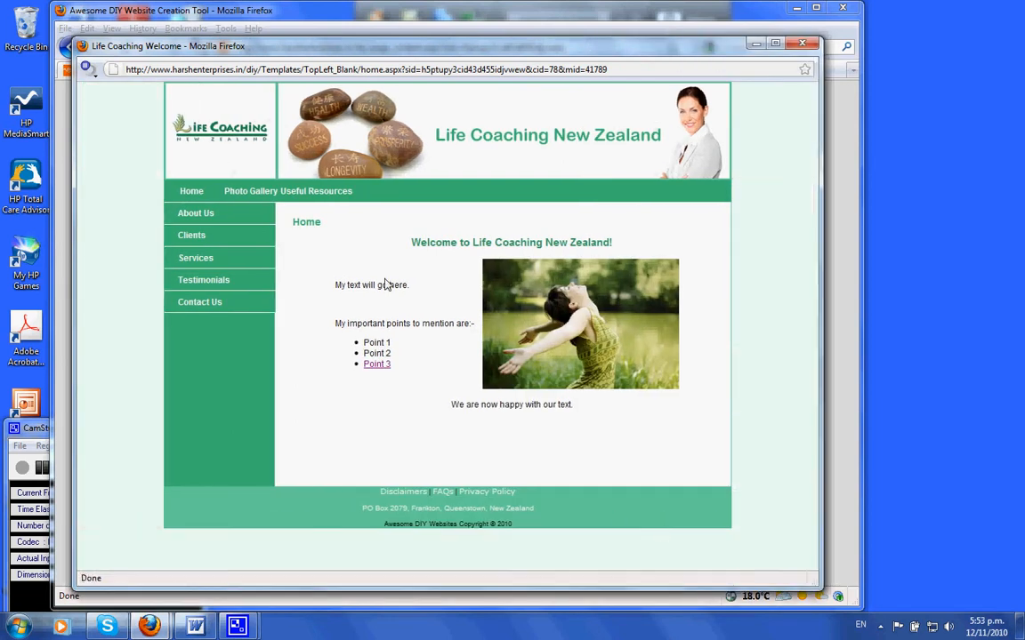
pyautogui.click(257, 194)
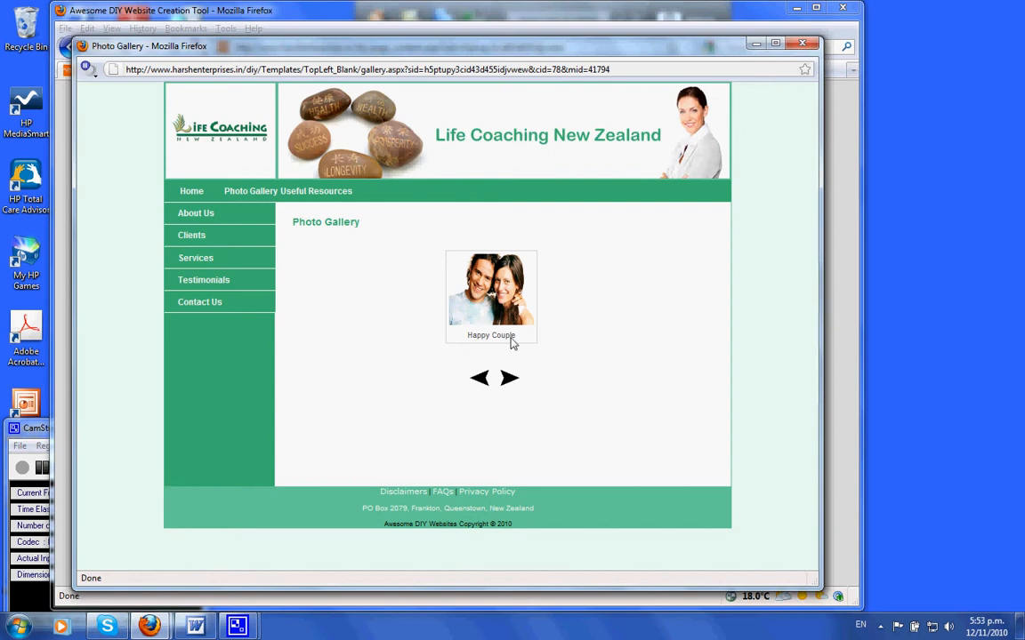
pyautogui.click(509, 314)
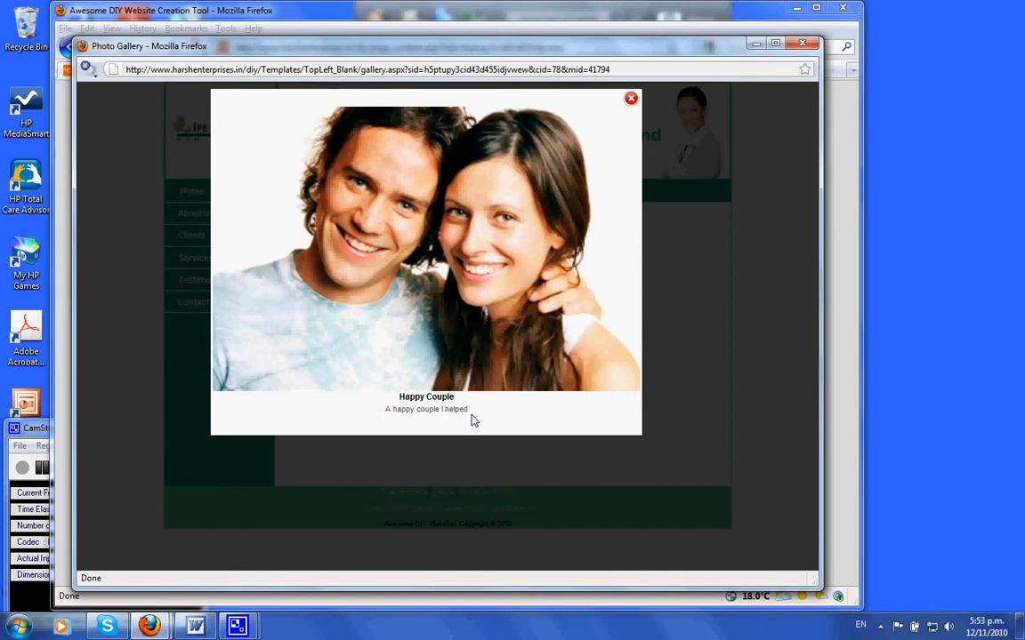
pyautogui.click(631, 99)
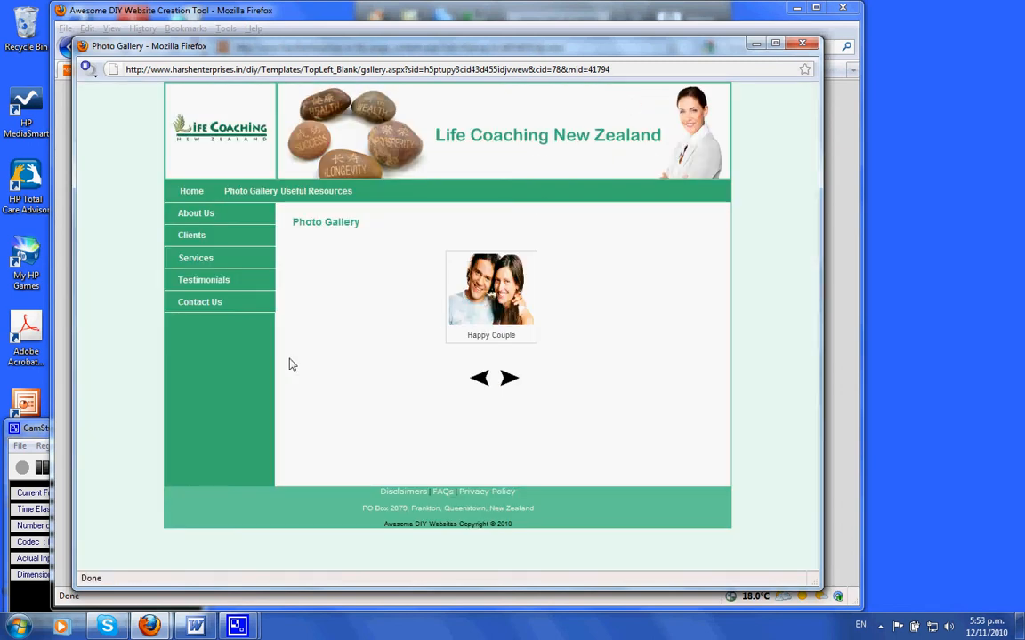
pyautogui.click(804, 45)
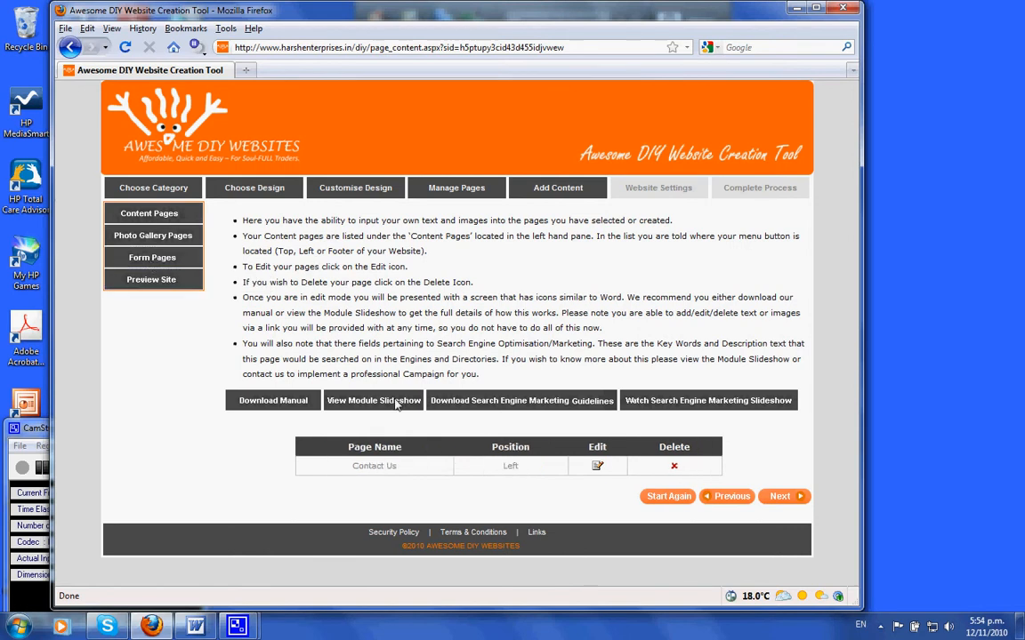
# Step: Edit the Contact Us form page and replace its form description with "Heres my Intro text to my form"
pyautogui.click(596, 468)
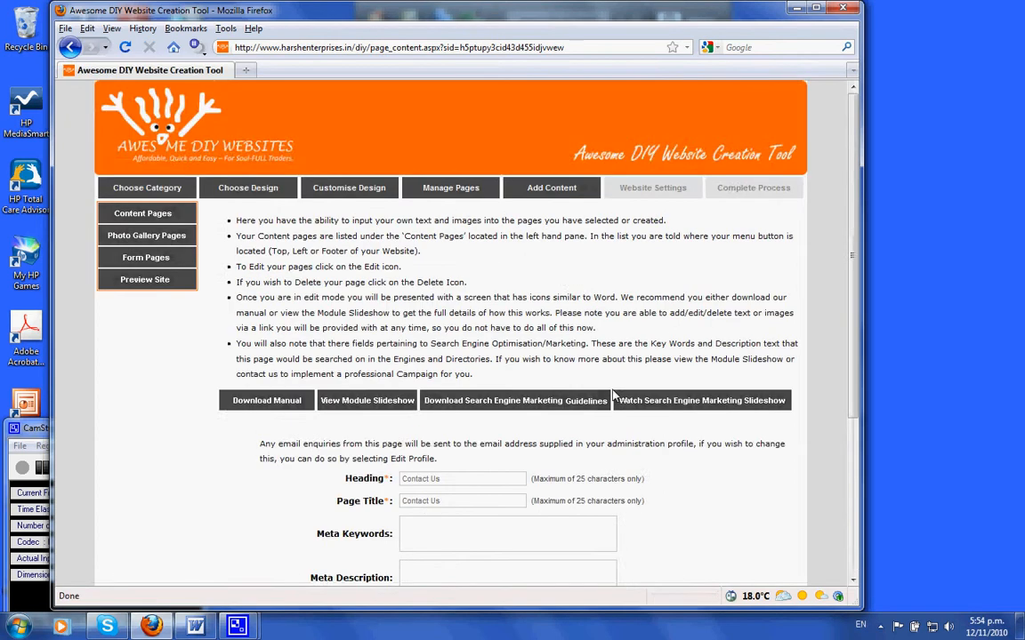
pyautogui.scroll(-5, 612, 396)
pyautogui.moveTo(483, 416); pyautogui.dragTo(396, 416)
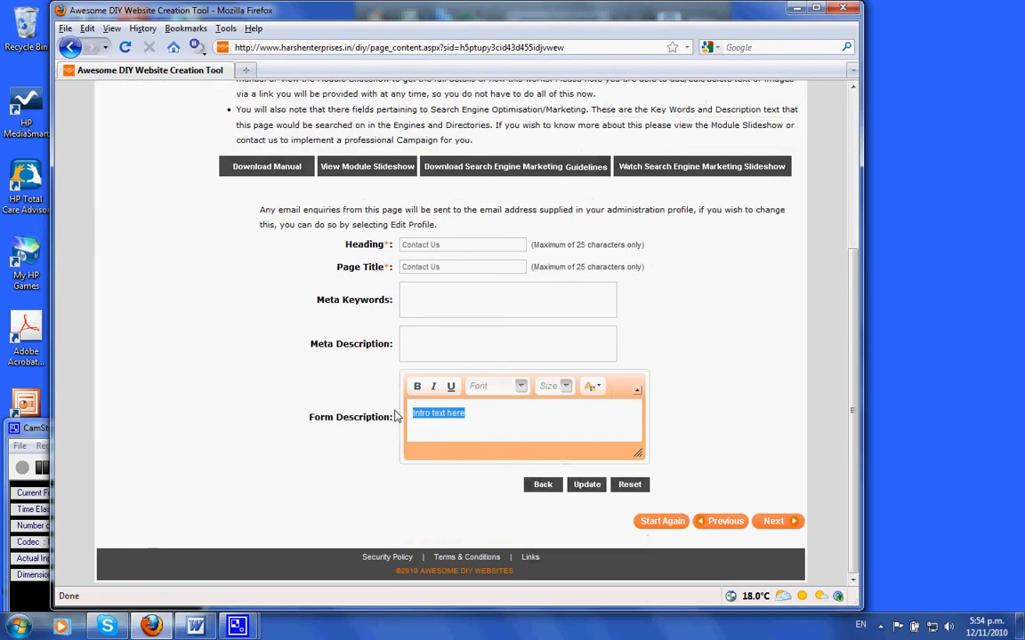
pyautogui.write('Heres my Intro')
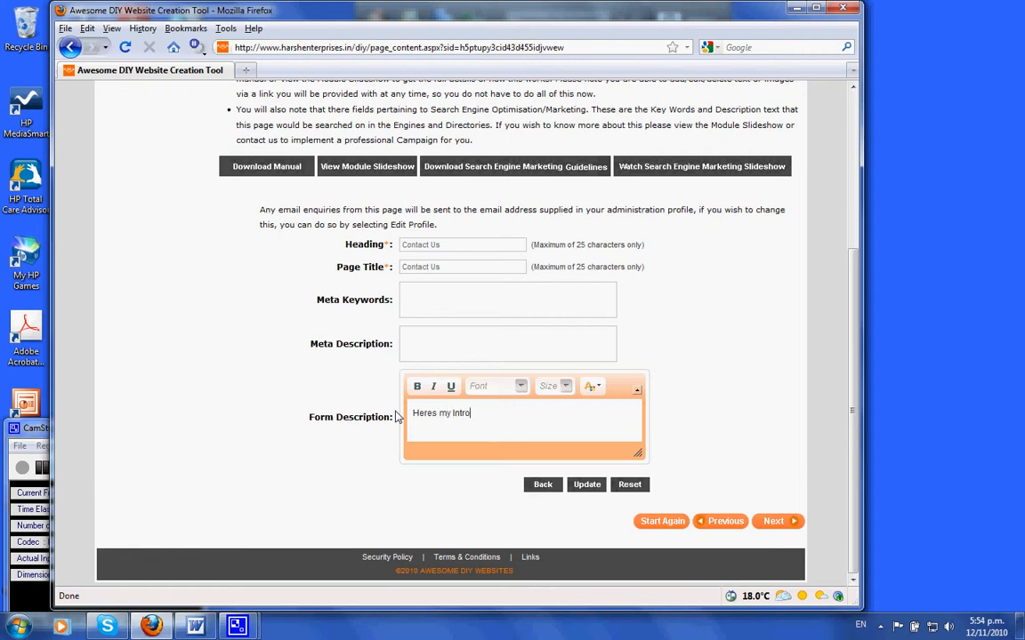
pyautogui.write(' texgt t to my form')
# Step: Format the whole form description at size 12 in green, then update the Contact Us page
pyautogui.hotkey('ctrl', 'a')
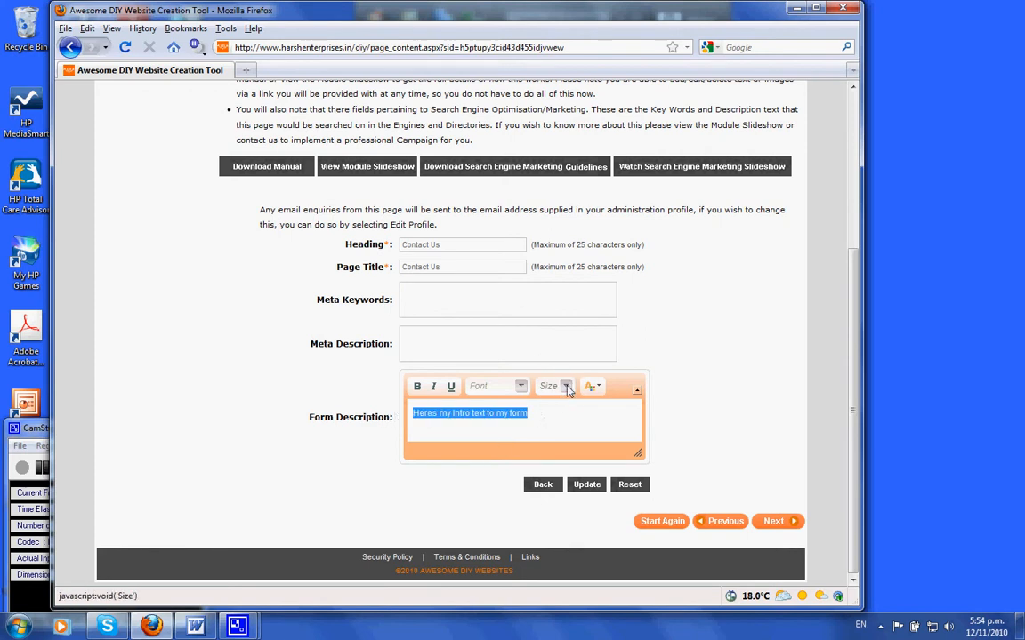
pyautogui.click(562, 386)
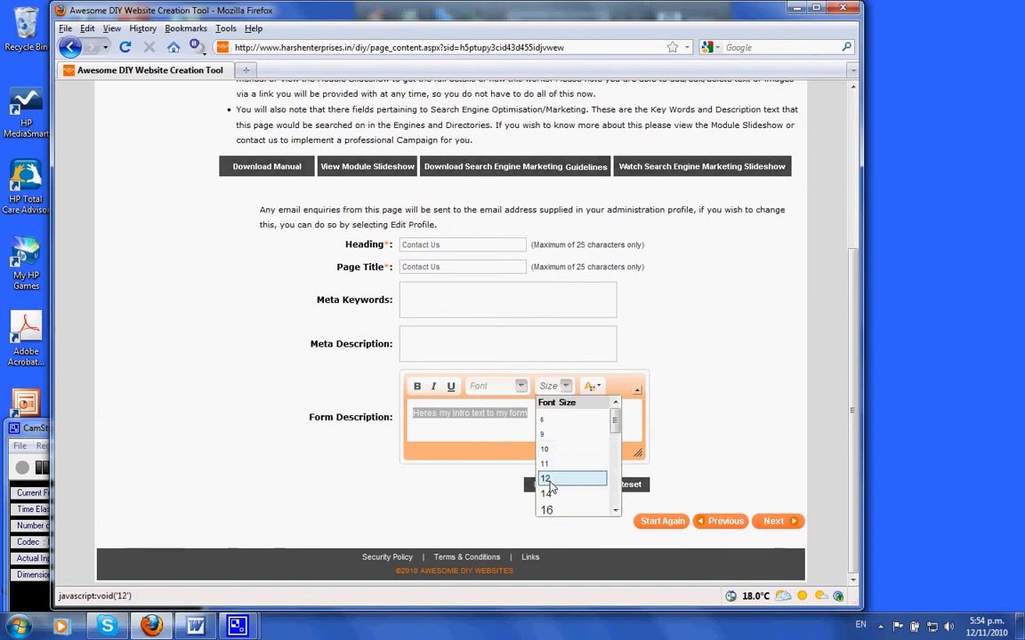
pyautogui.click(545, 479)
pyautogui.click(599, 396)
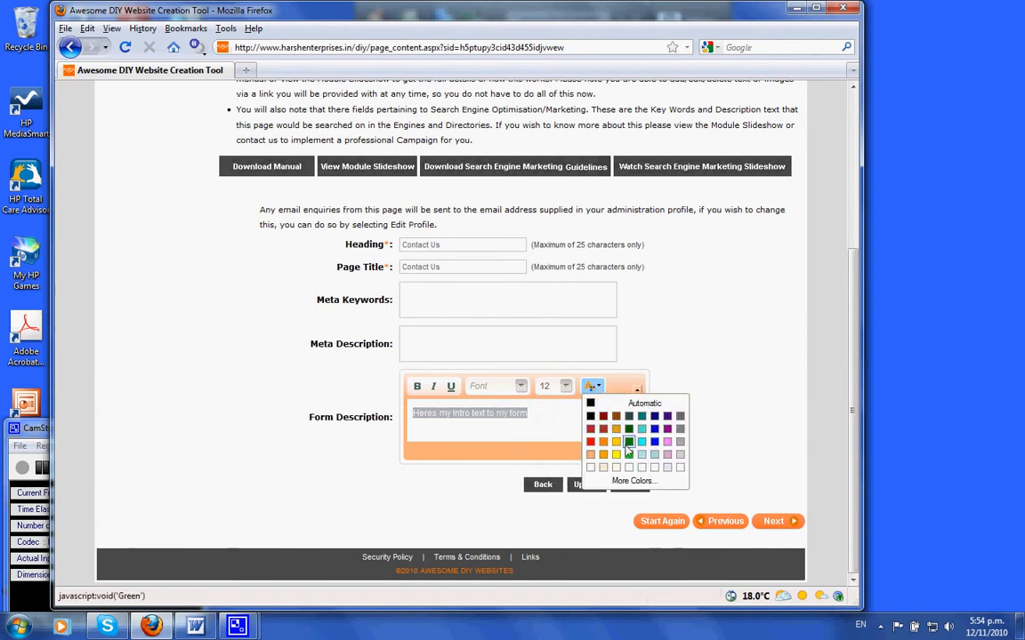
pyautogui.click(614, 445)
pyautogui.click(549, 422)
pyautogui.moveTo(542, 421); pyautogui.dragTo(412, 414)
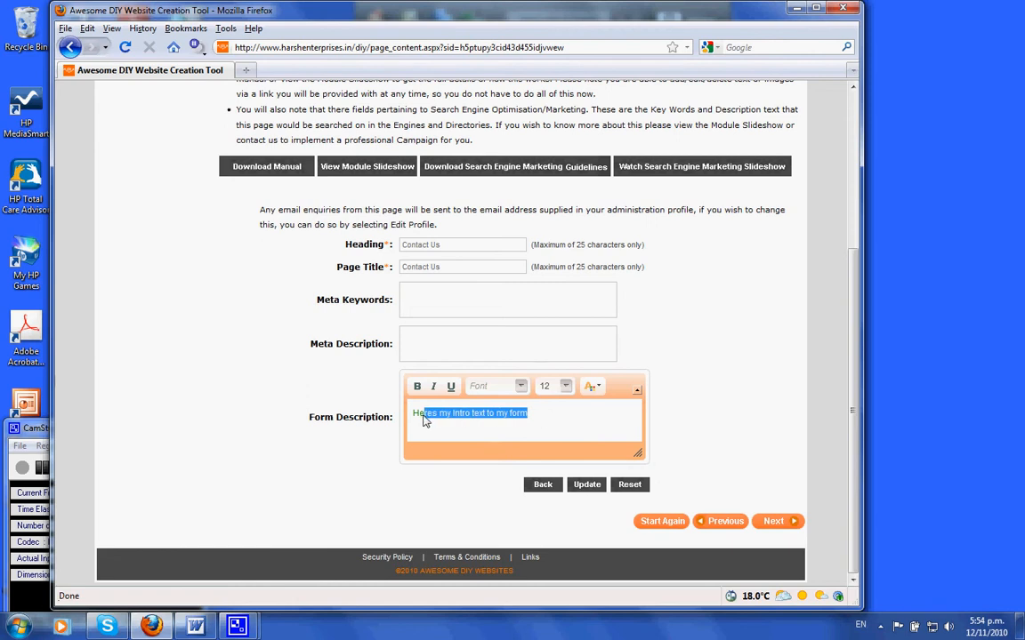
pyautogui.click(600, 391)
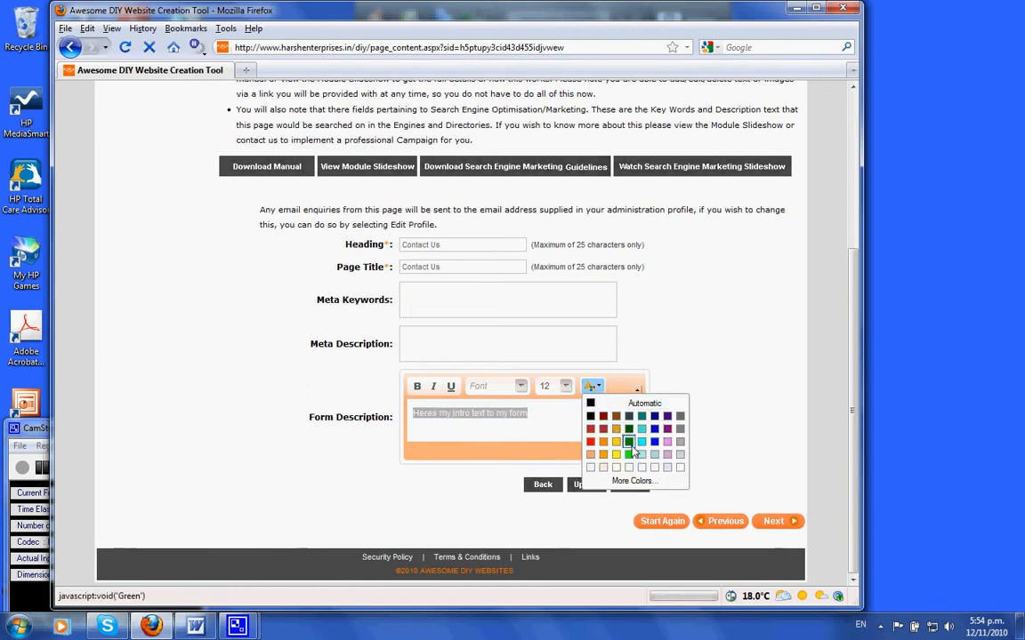
pyautogui.click(629, 430)
pyautogui.click(544, 423)
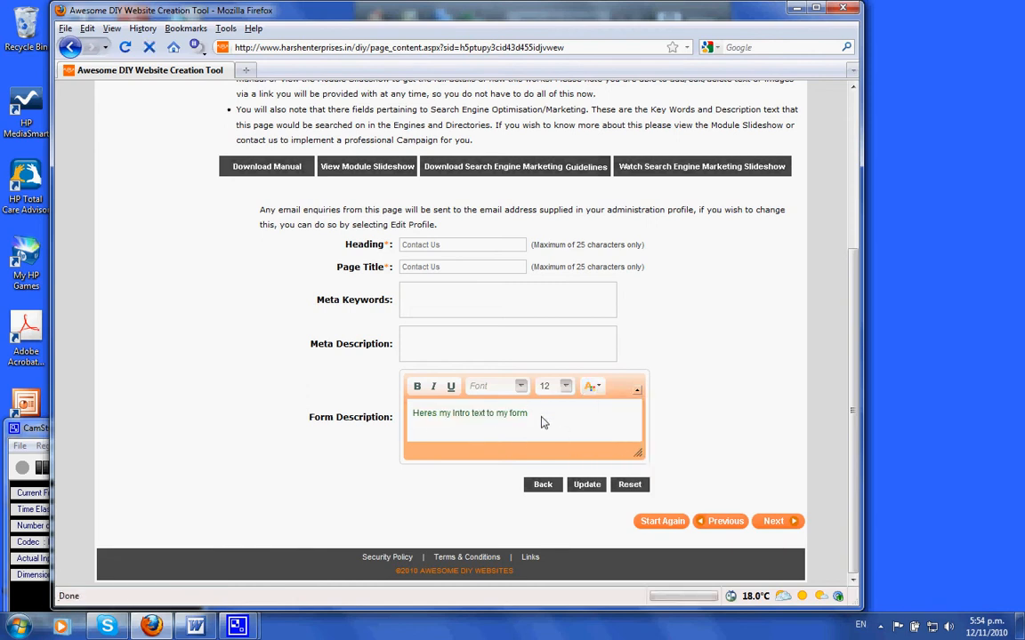
pyautogui.click(588, 485)
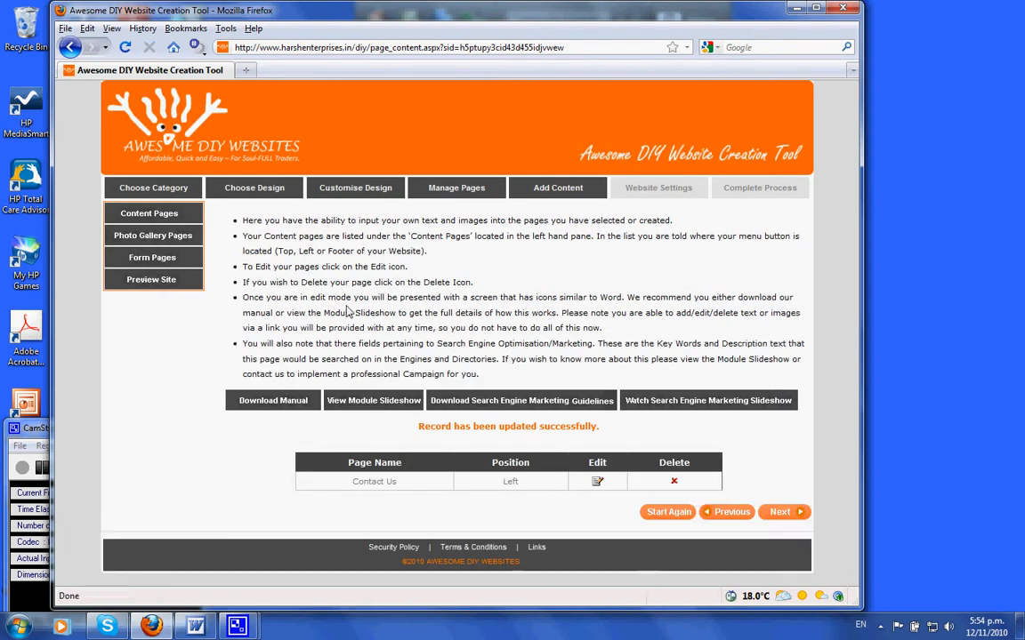
# Step: Preview the site to review the Contact Us form, Group Courses and Home pages, then close the preview
pyautogui.click(153, 280)
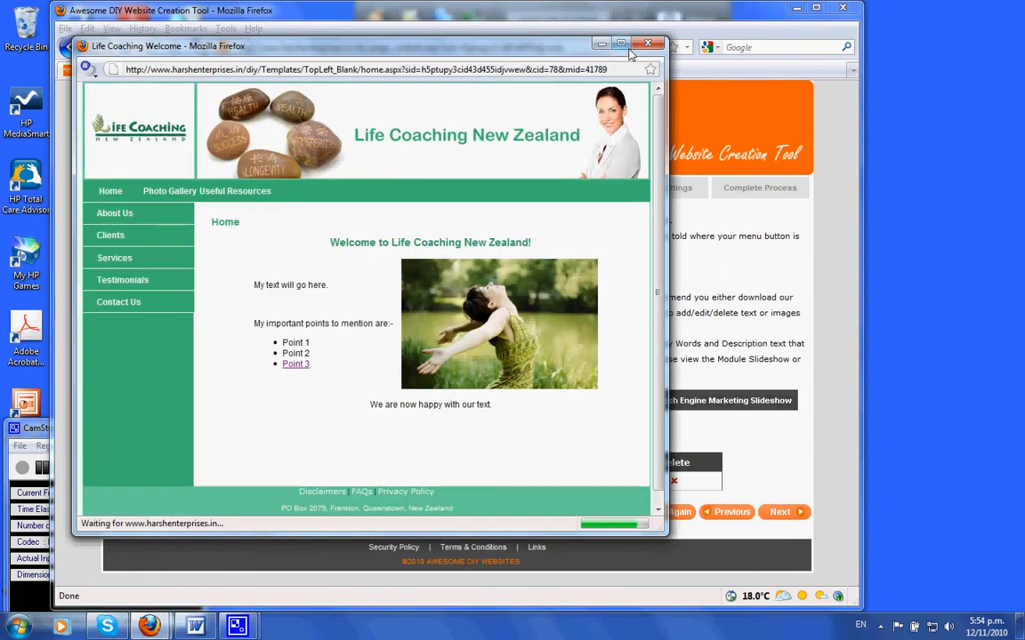
pyautogui.click(114, 301)
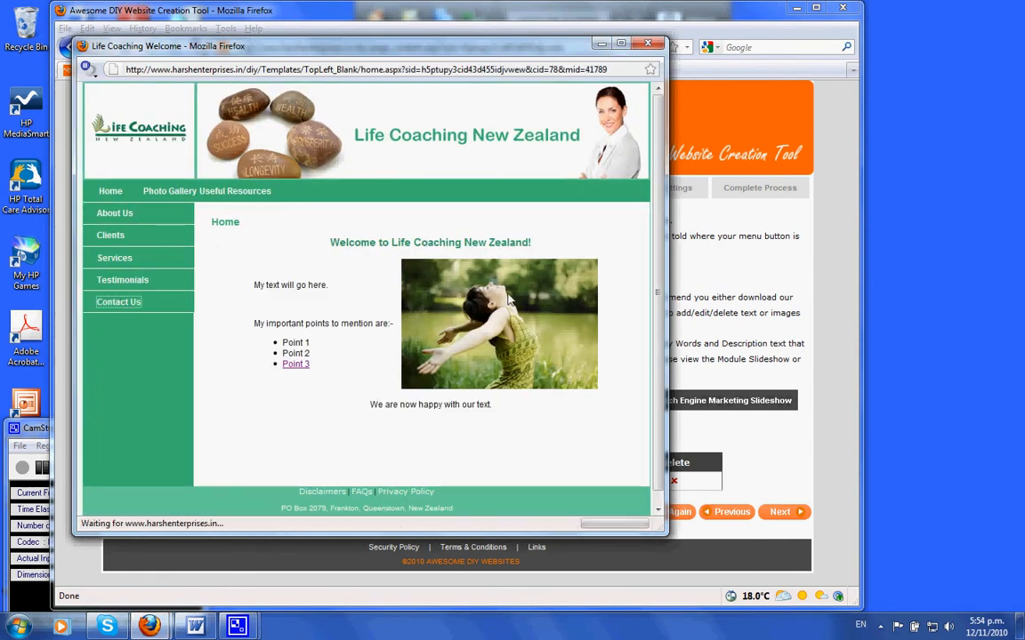
pyautogui.click(621, 44)
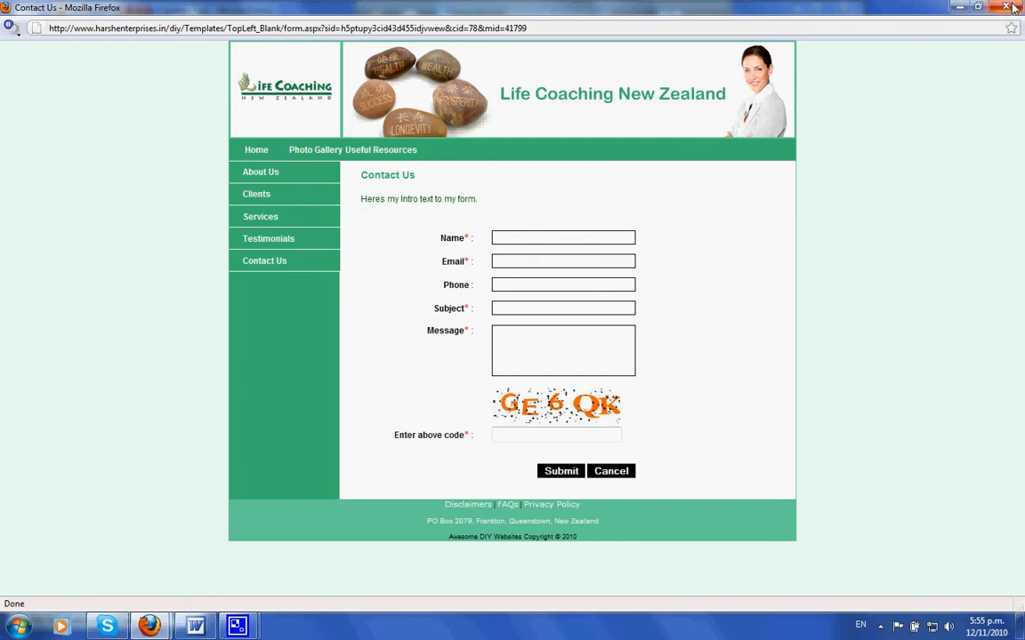
pyautogui.moveTo(253, 223)
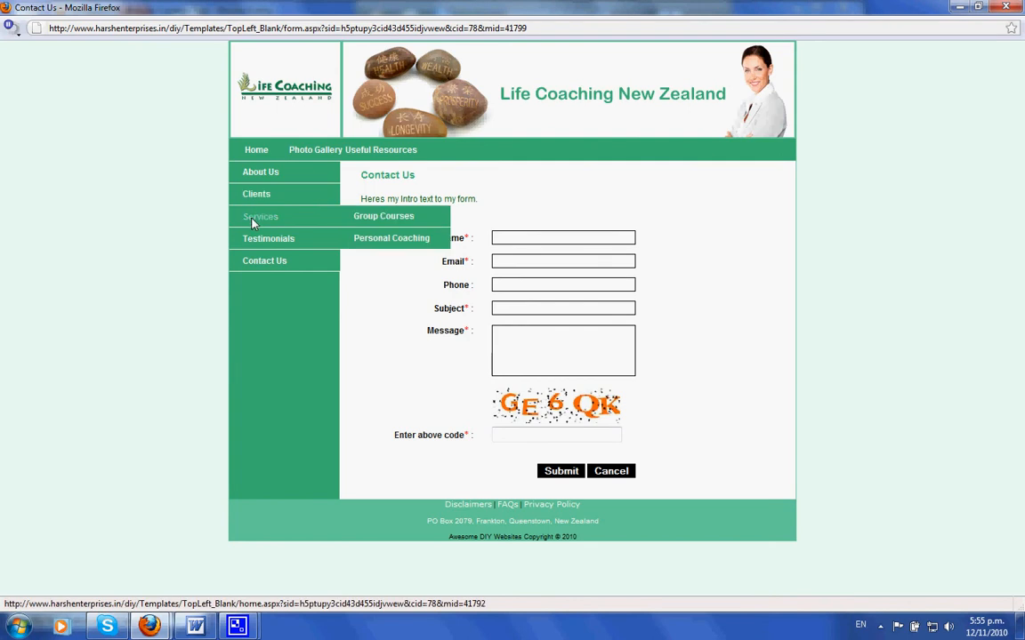
pyautogui.click(383, 217)
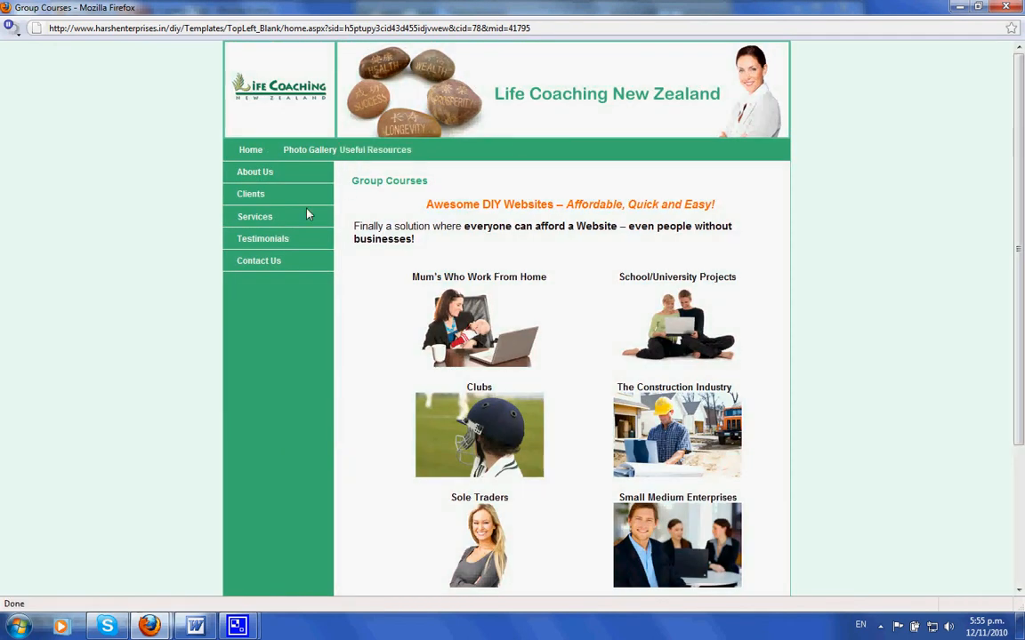
pyautogui.moveTo(258, 216)
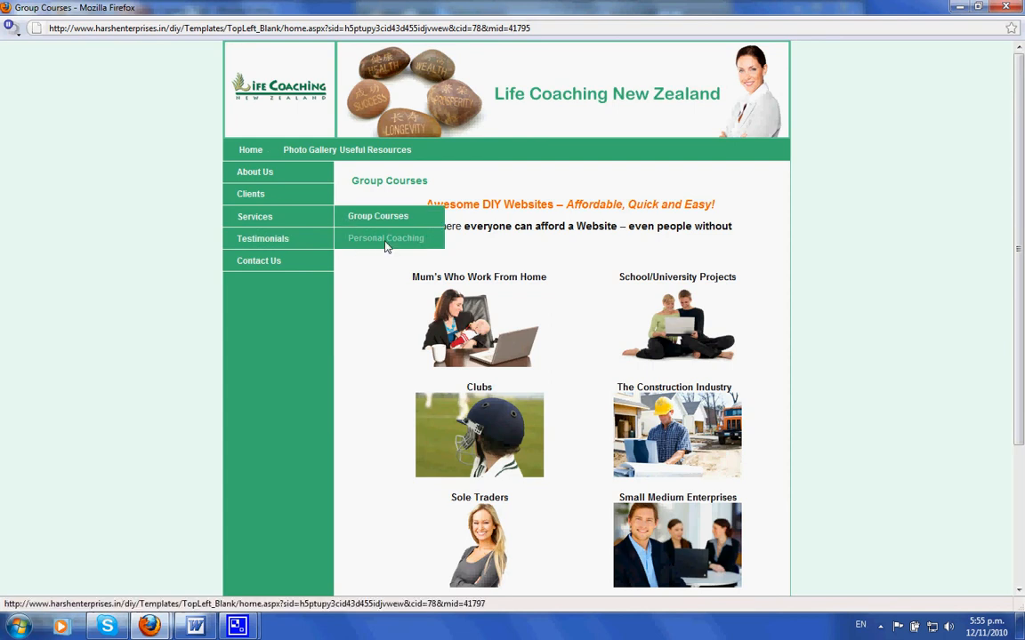
pyautogui.click(251, 150)
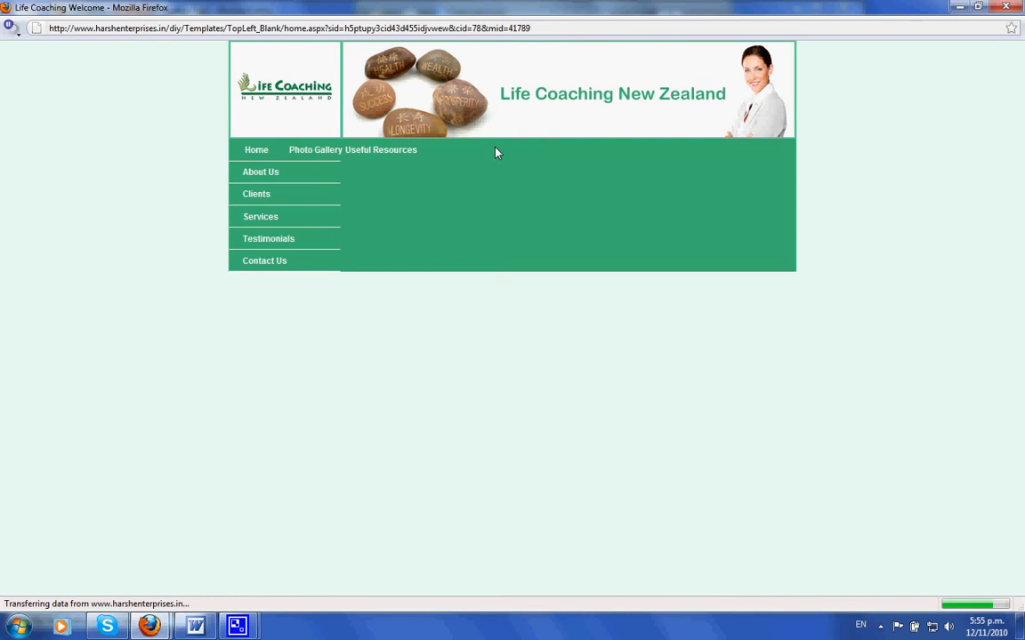
pyautogui.click(1008, 9)
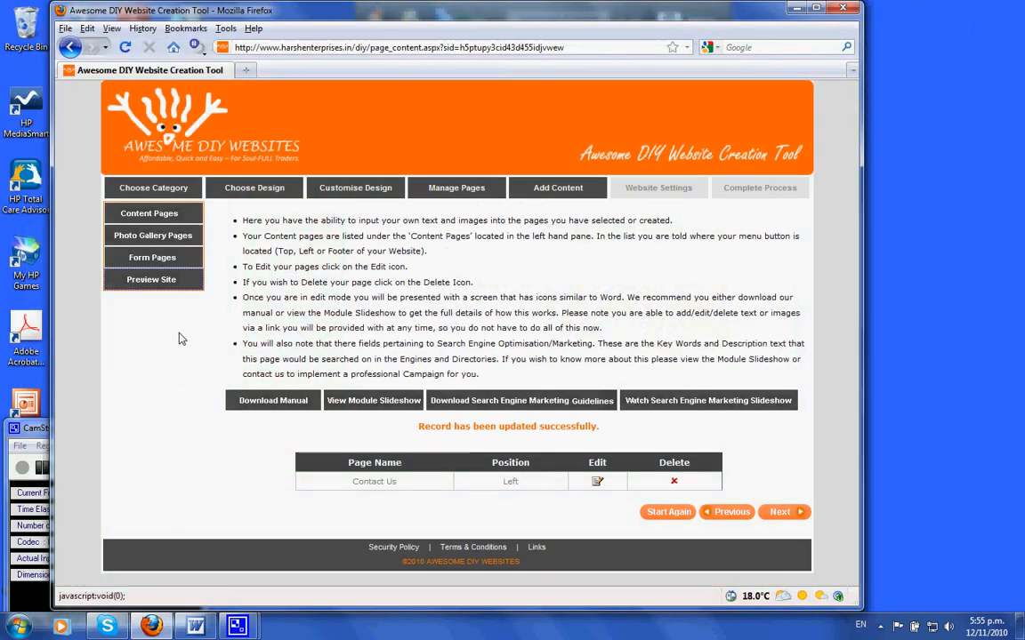